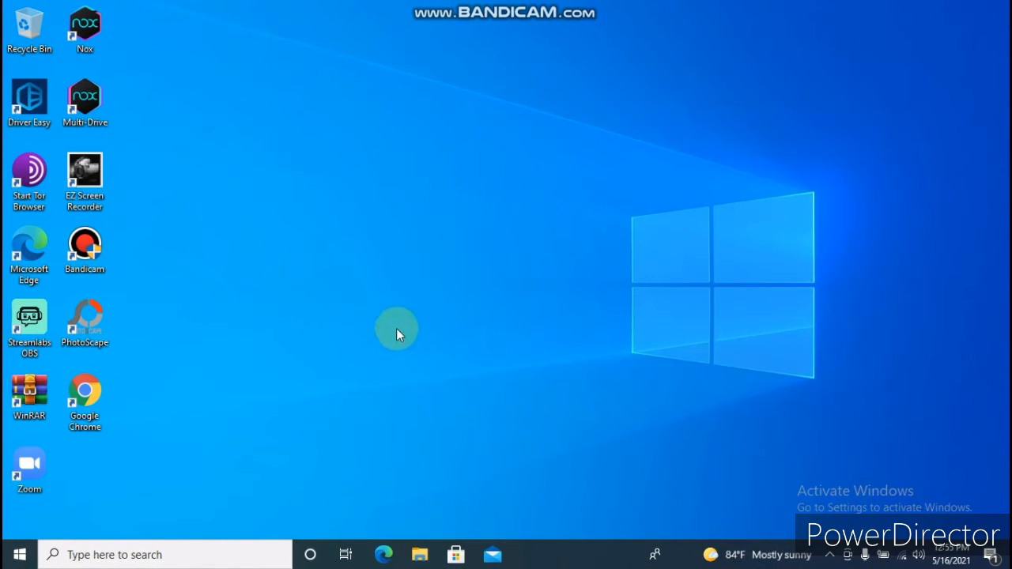
# Search Windows for "Disk Management", open the hard disk partition tool and maximize its window.
pyautogui.click(170, 564)
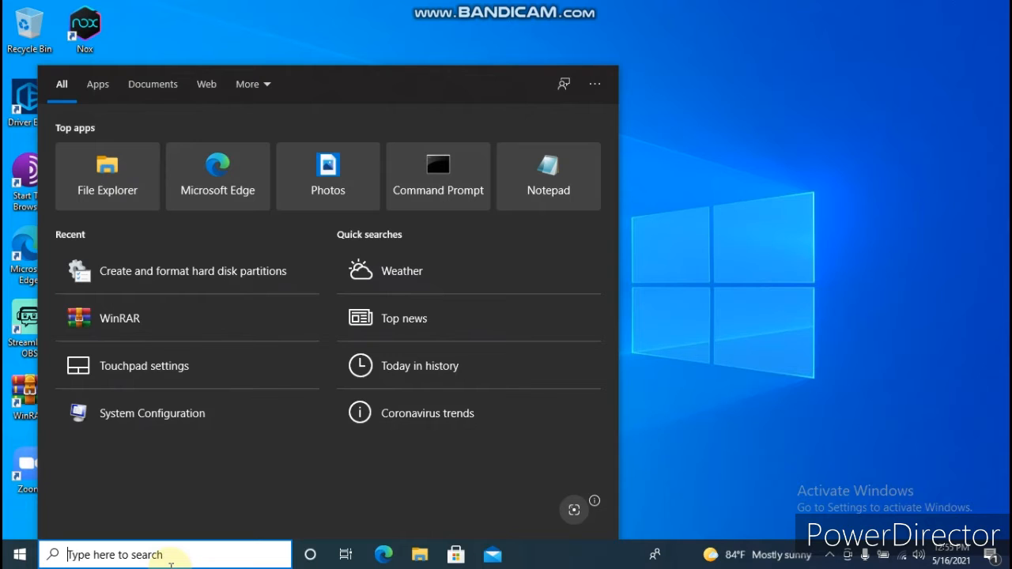
pyautogui.write('Disk')
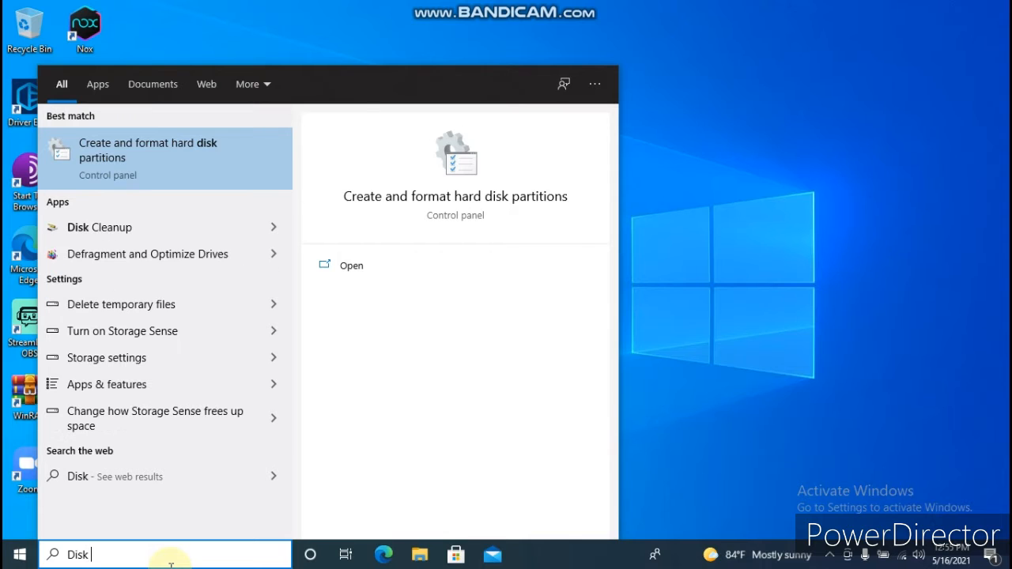
pyautogui.write(' Mana')
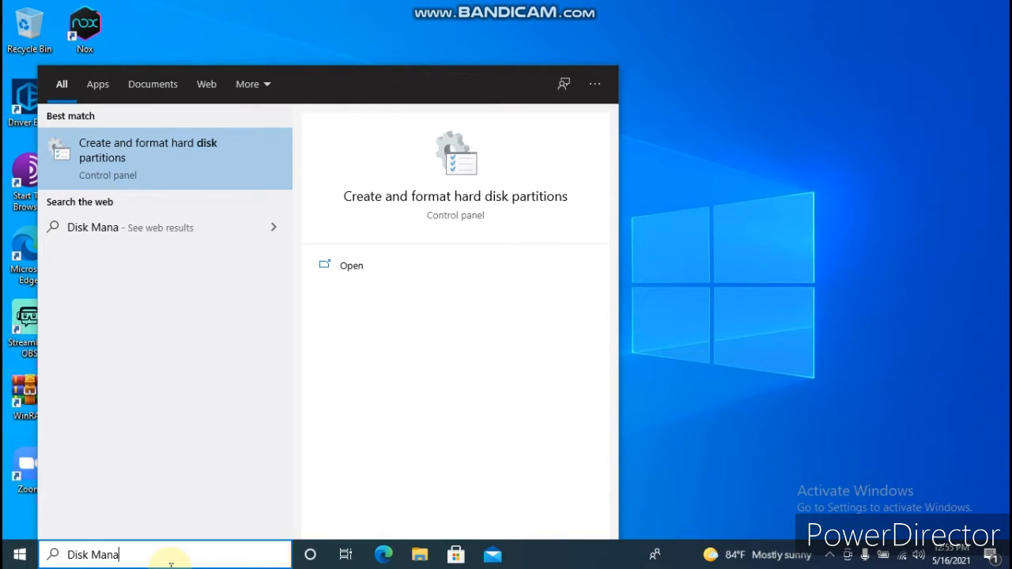
pyautogui.write('geme')
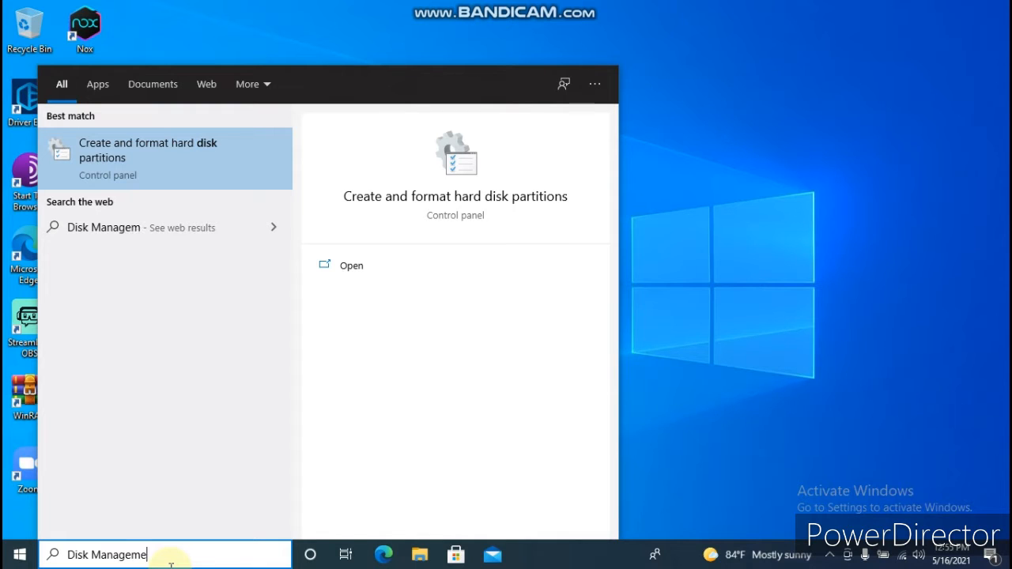
pyautogui.write('nt')
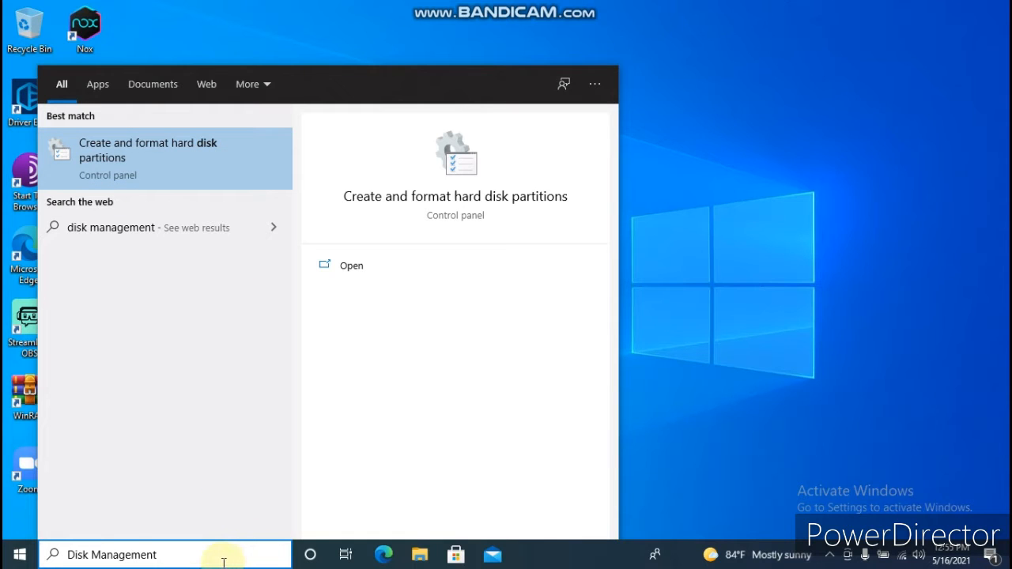
pyautogui.press('Escape')
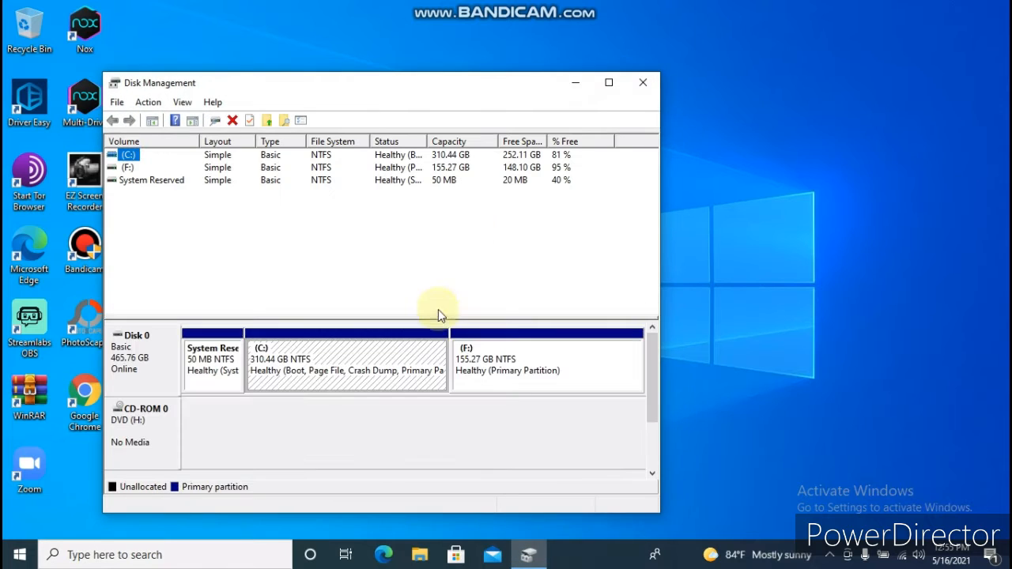
pyautogui.click(609, 82)
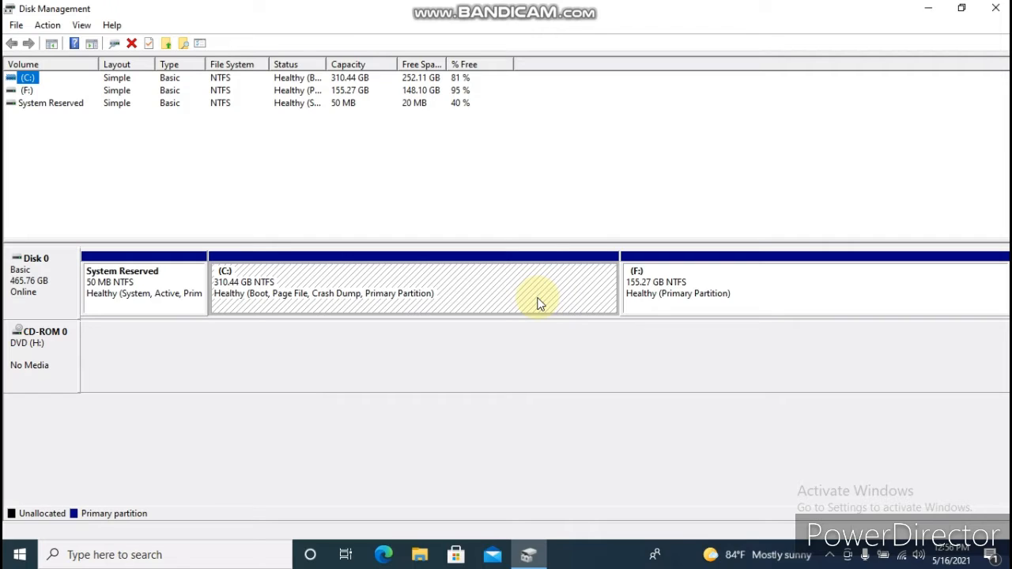
# Start shrinking the C: volume on Disk 0 and clear the proposed amount of space to shrink.
pyautogui.rightClick(309, 299)
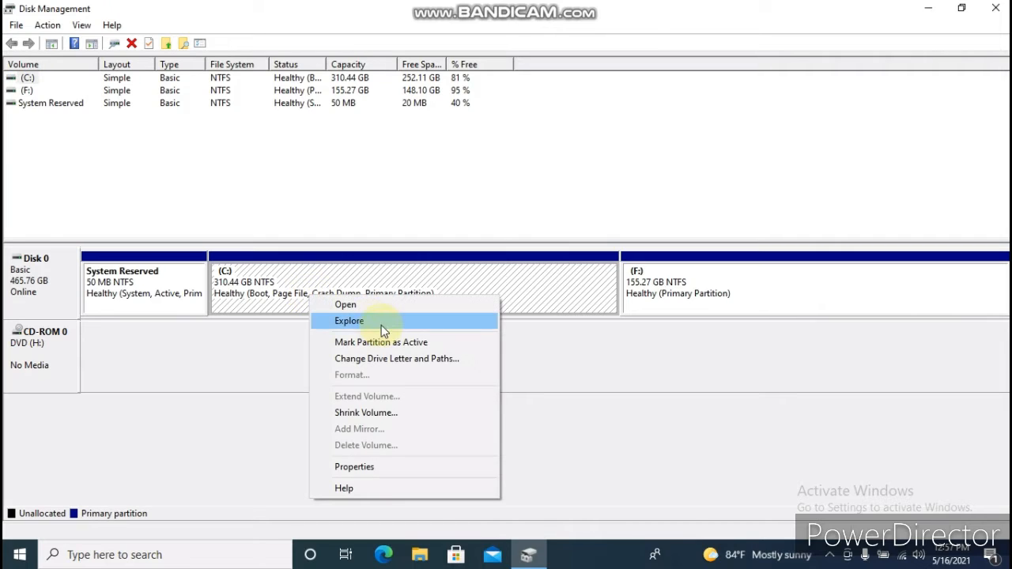
pyautogui.click(396, 418)
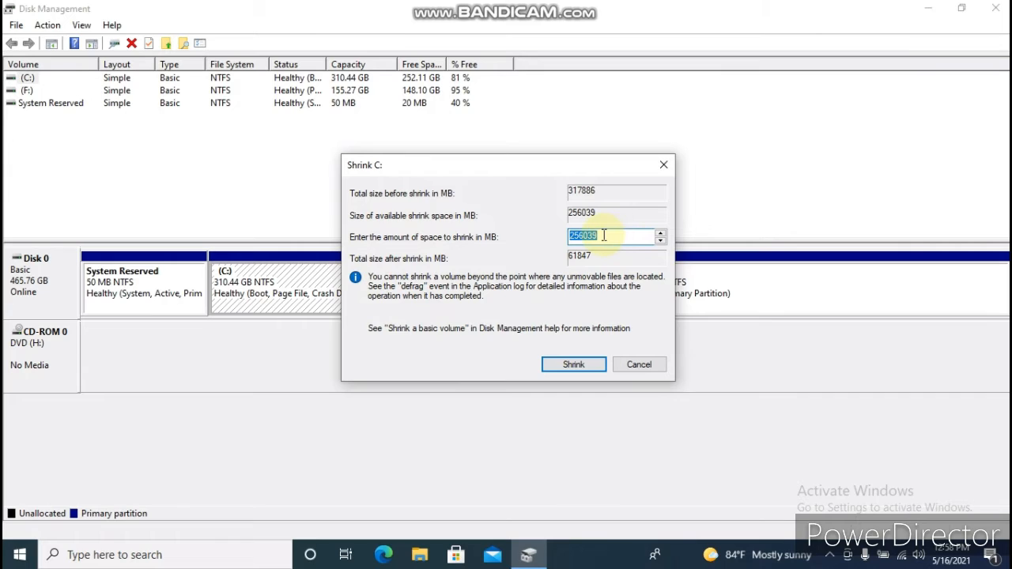
pyautogui.click(604, 236)
pyautogui.moveTo(604, 235); pyautogui.dragTo(566, 236)
pyautogui.click(600, 235)
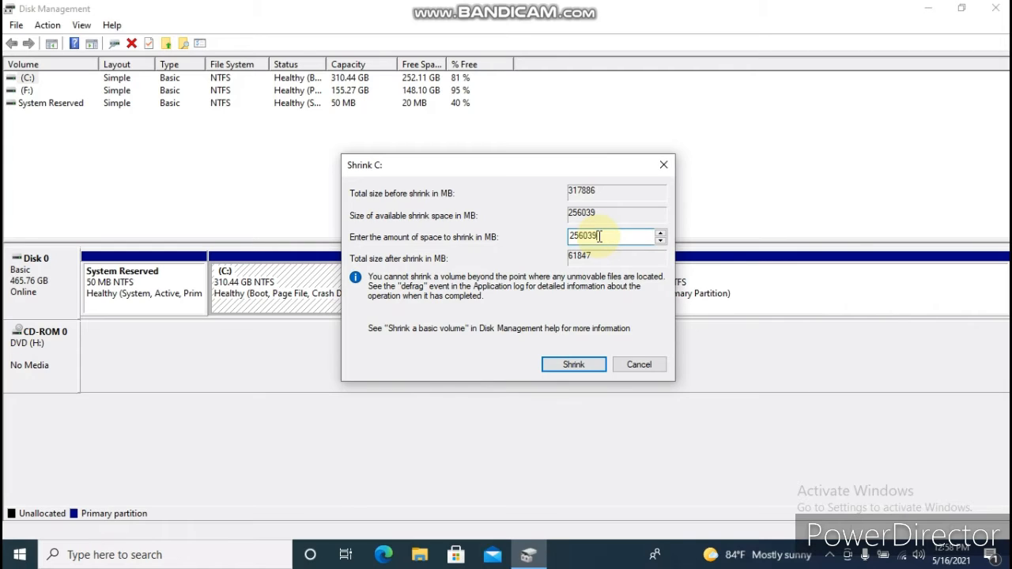
pyautogui.press('BackSpace')
pyautogui.press('BackSpace')
pyautogui.press('BackSpace')
pyautogui.press('BackSpace')
pyautogui.press('BackSpace')
pyautogui.press('BackSpace')
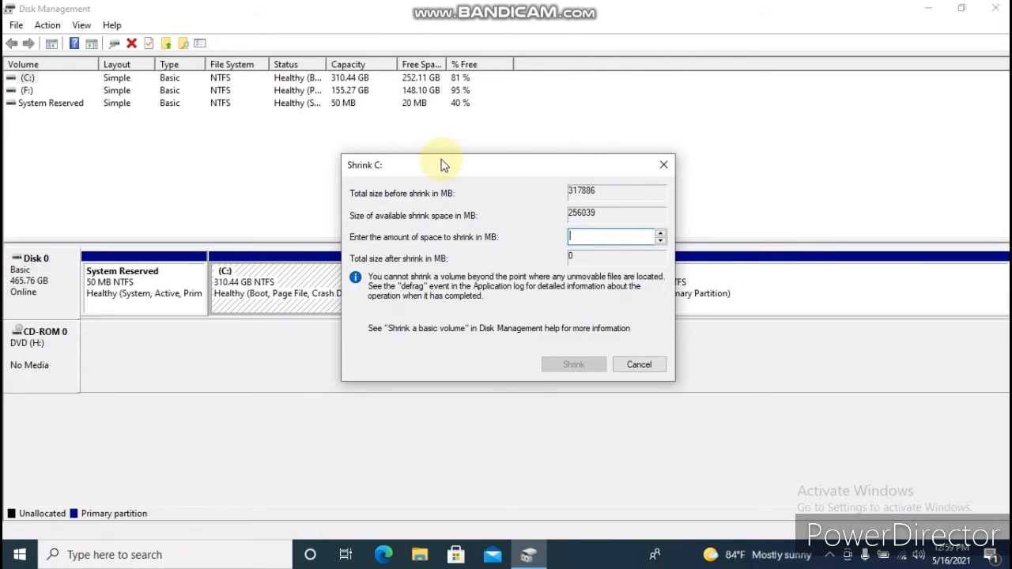
# Set the amount of space to shrink to 155000 MB and shrink the C: volume.
pyautogui.moveTo(439, 165); pyautogui.dragTo(117, 192)
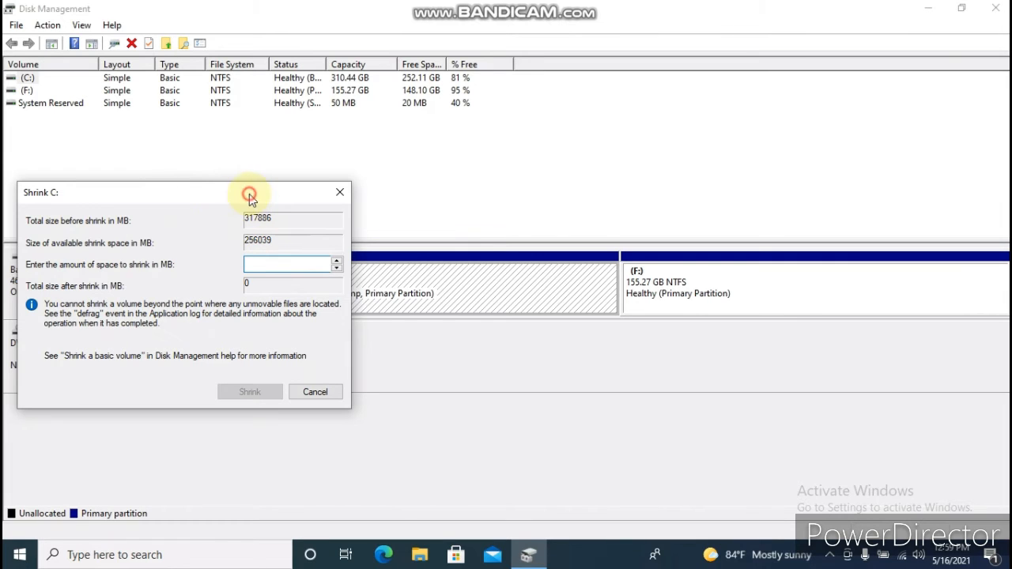
pyautogui.moveTo(250, 193); pyautogui.dragTo(681, 237)
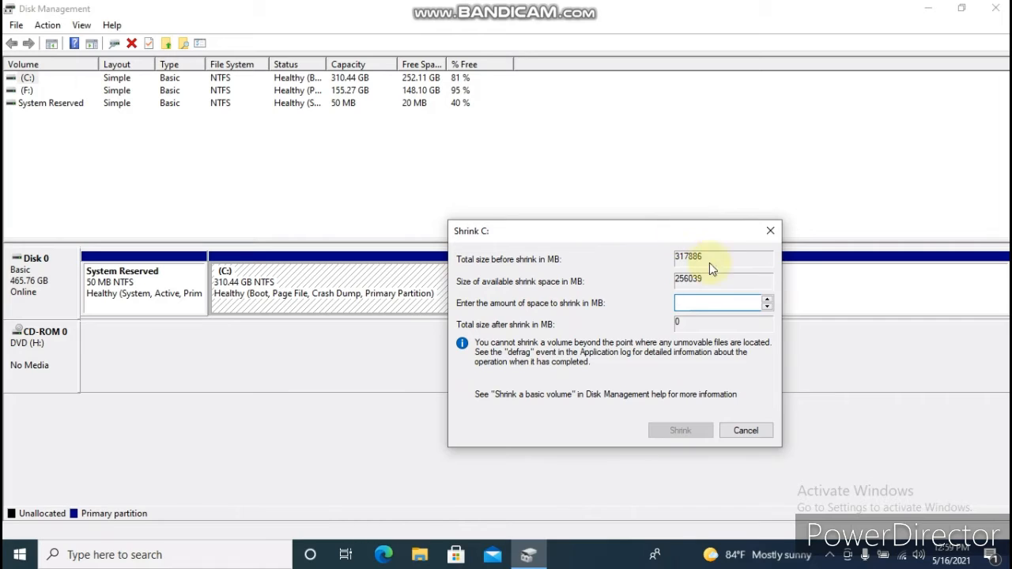
pyautogui.click(697, 298)
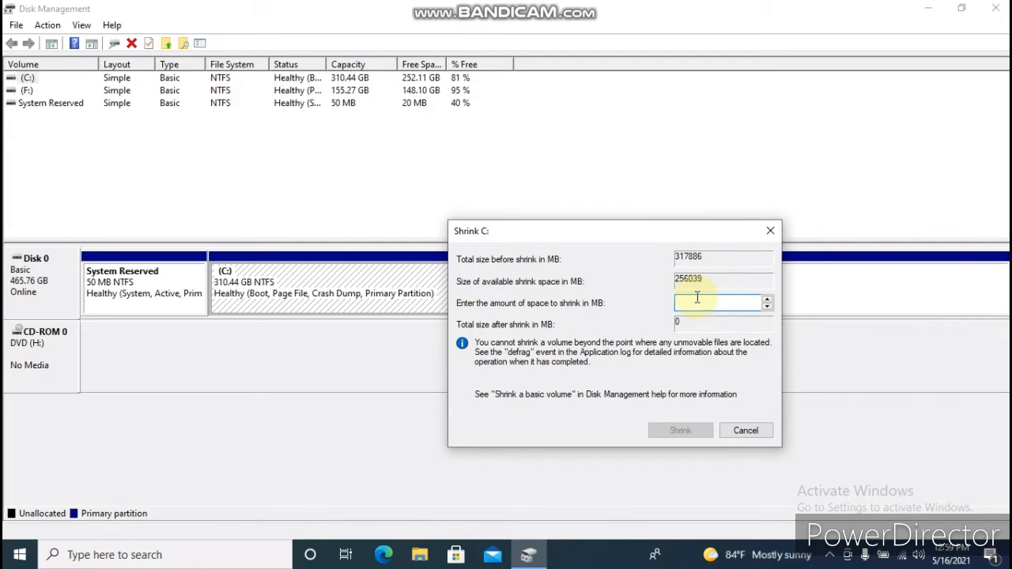
pyautogui.write('15')
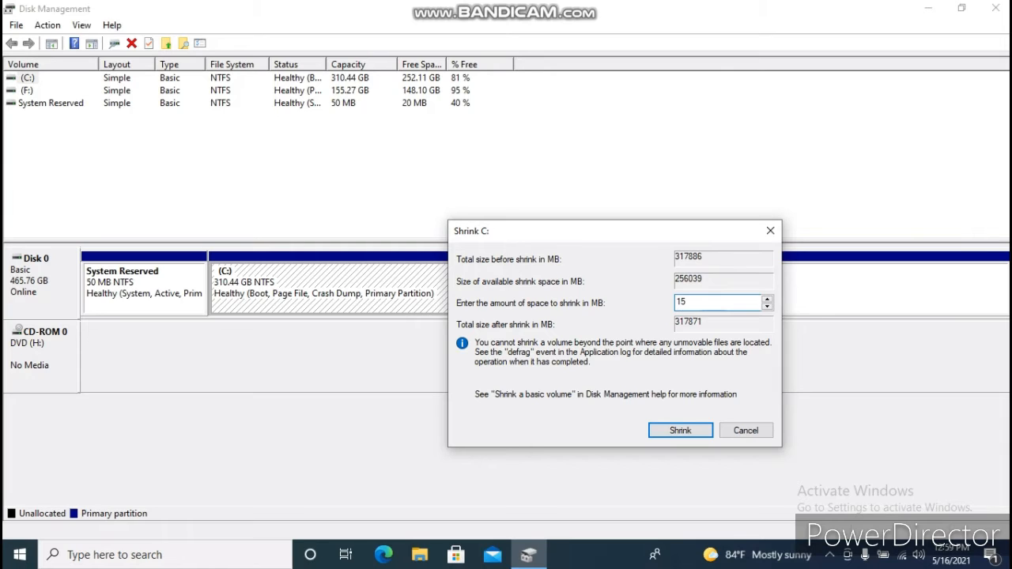
pyautogui.write('5000')
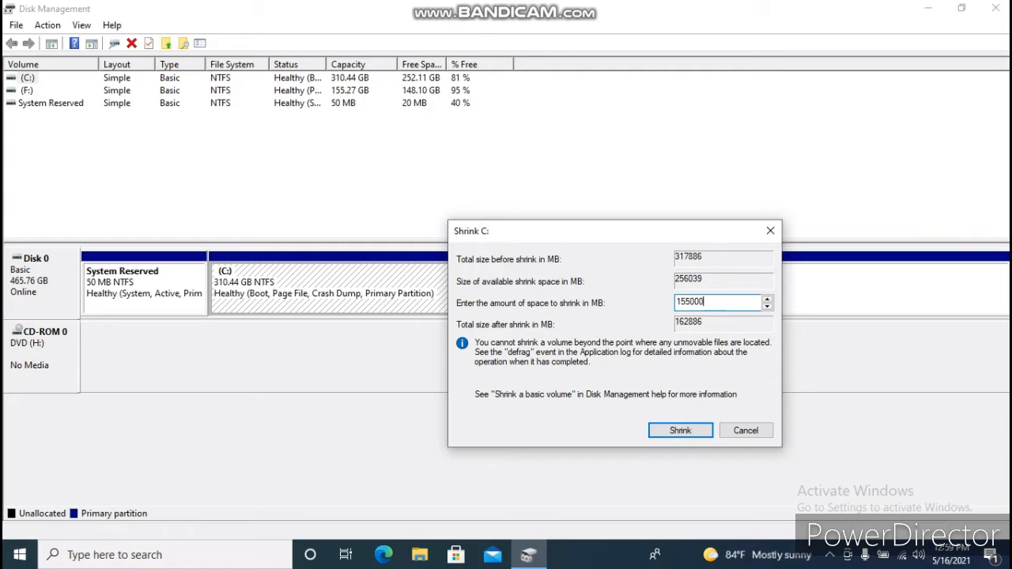
pyautogui.click(690, 301)
pyautogui.press('BackSpace')
pyautogui.press('BackSpace')
pyautogui.write('6')
pyautogui.press('BackSpace')
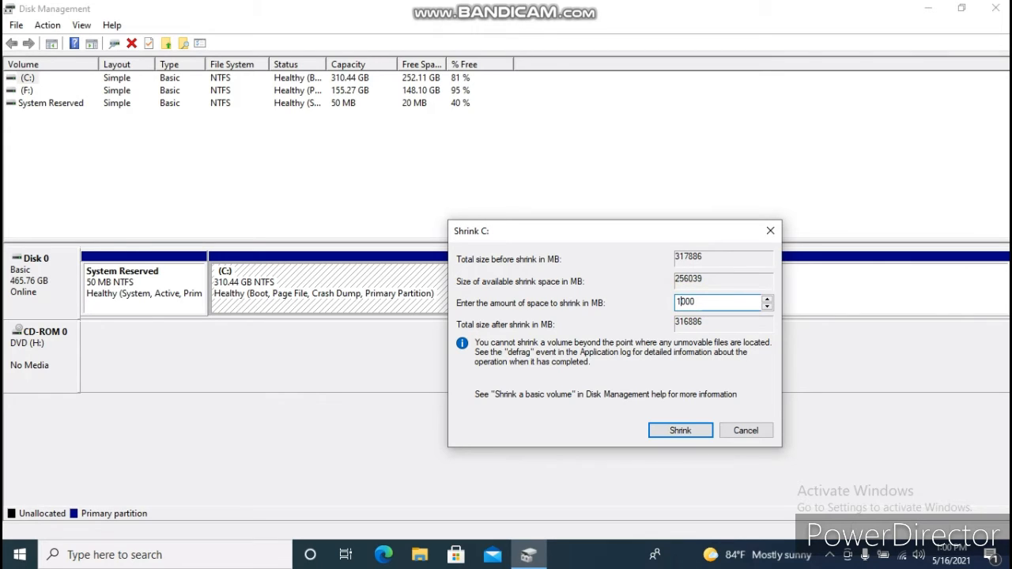
pyautogui.press('BackSpace')
pyautogui.write('155')
pyautogui.click(680, 429)
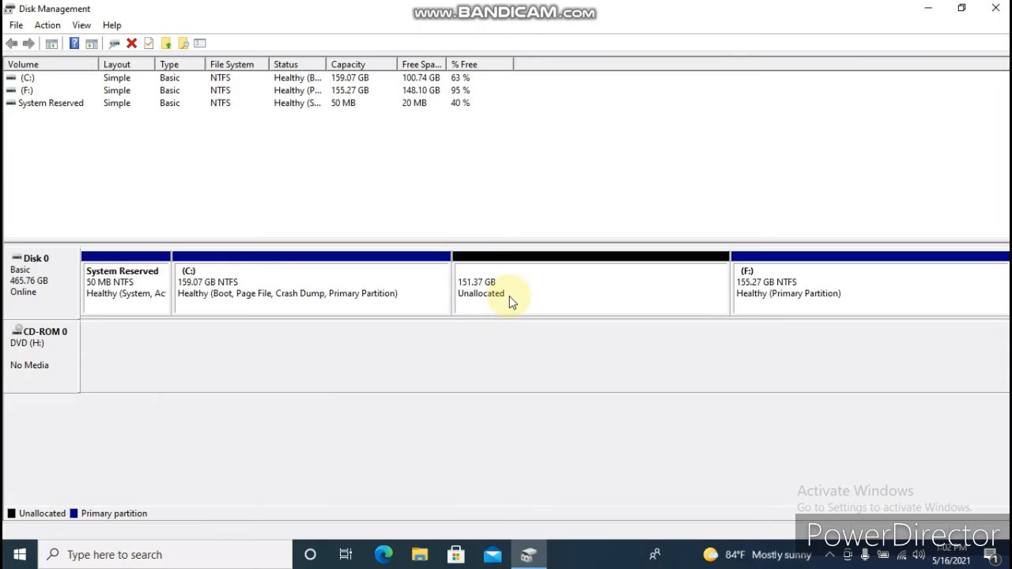
pyautogui.click(509, 297)
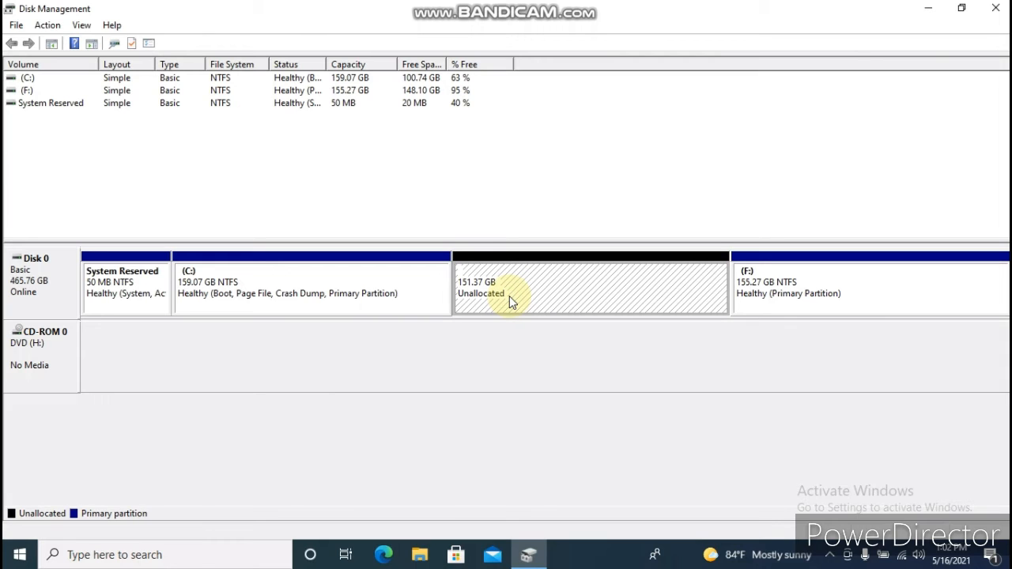
pyautogui.rightClick(509, 299)
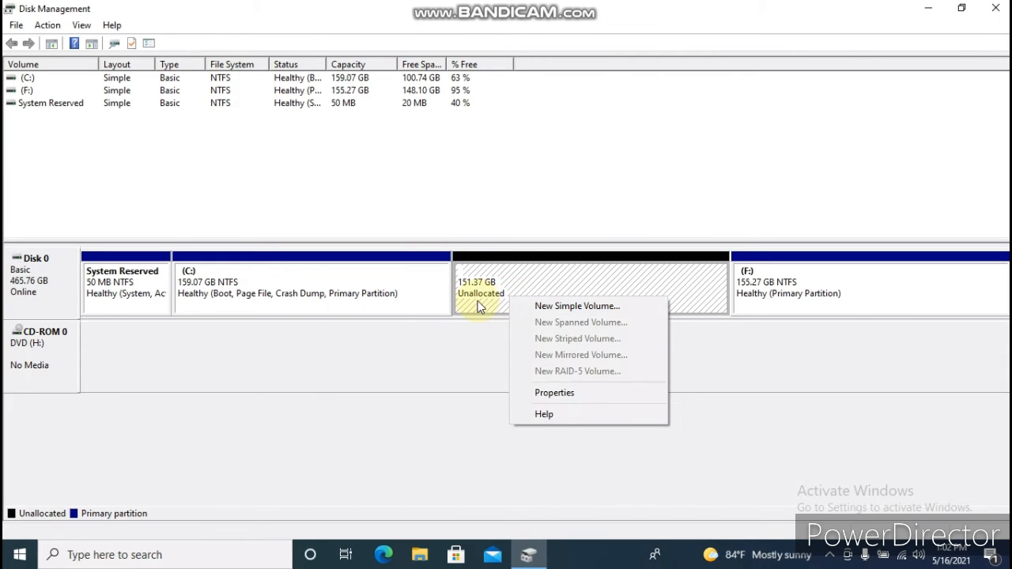
pyautogui.click(479, 305)
# Switch to File Explorer to examine the drives listed under This PC, and minimize its window.
pyautogui.click(423, 557)
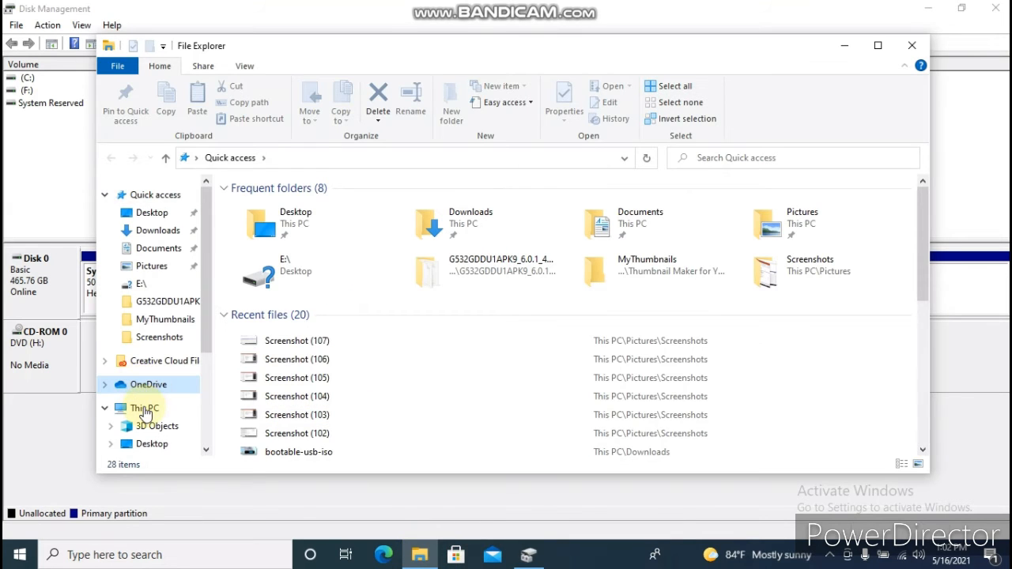
pyautogui.click(145, 409)
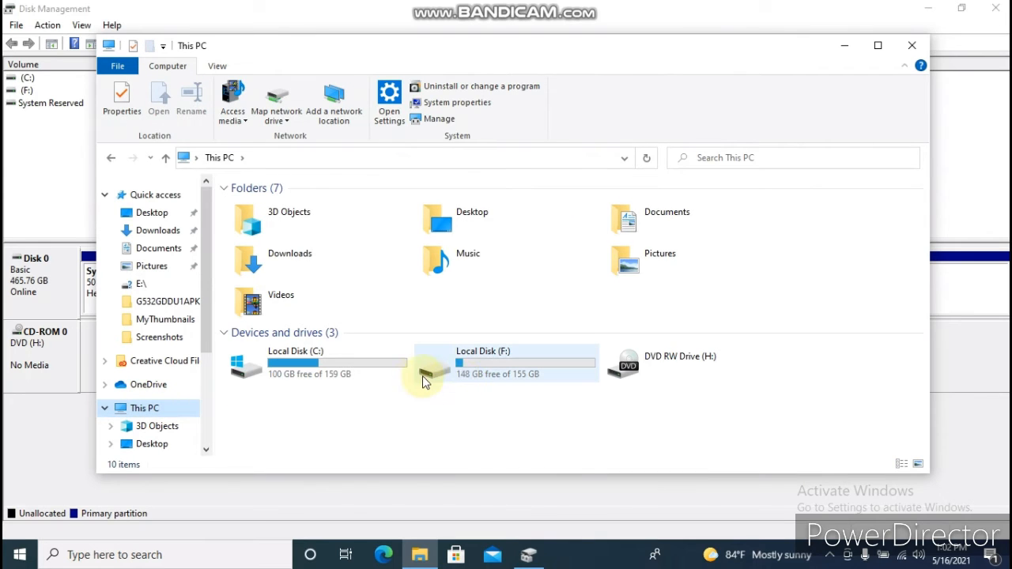
pyautogui.rightClick(424, 423)
pyautogui.click(396, 414)
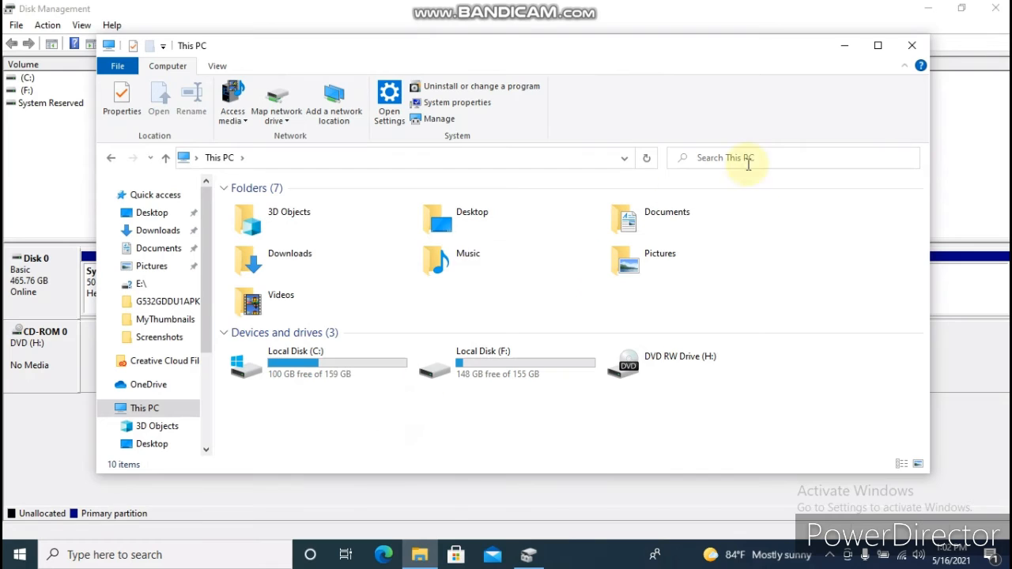
pyautogui.click(846, 45)
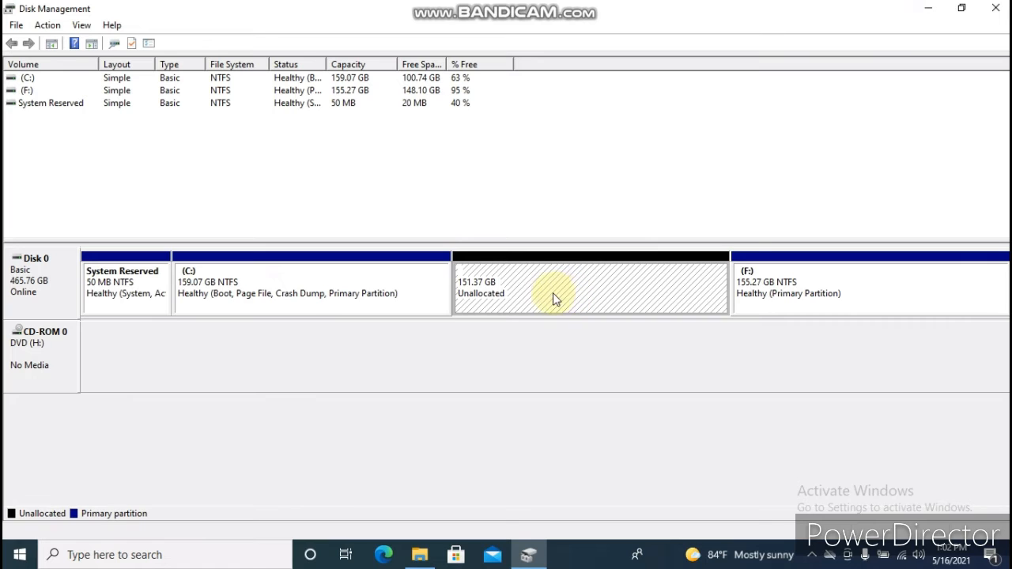
# Start a new simple volume in the unallocated space on Disk 0 and accept the volume size of 155000 MB.
pyautogui.rightClick(552, 298)
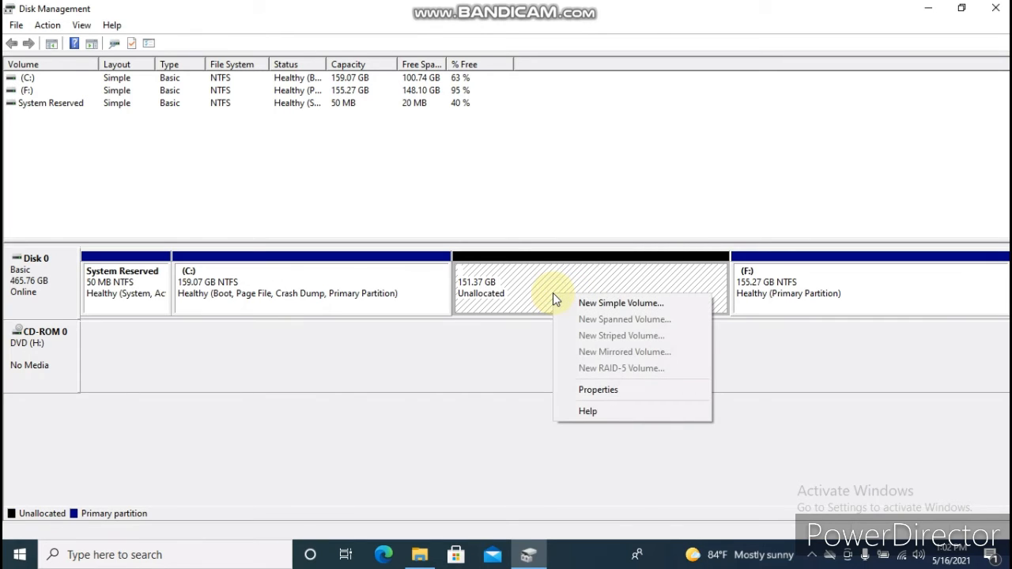
pyautogui.click(606, 303)
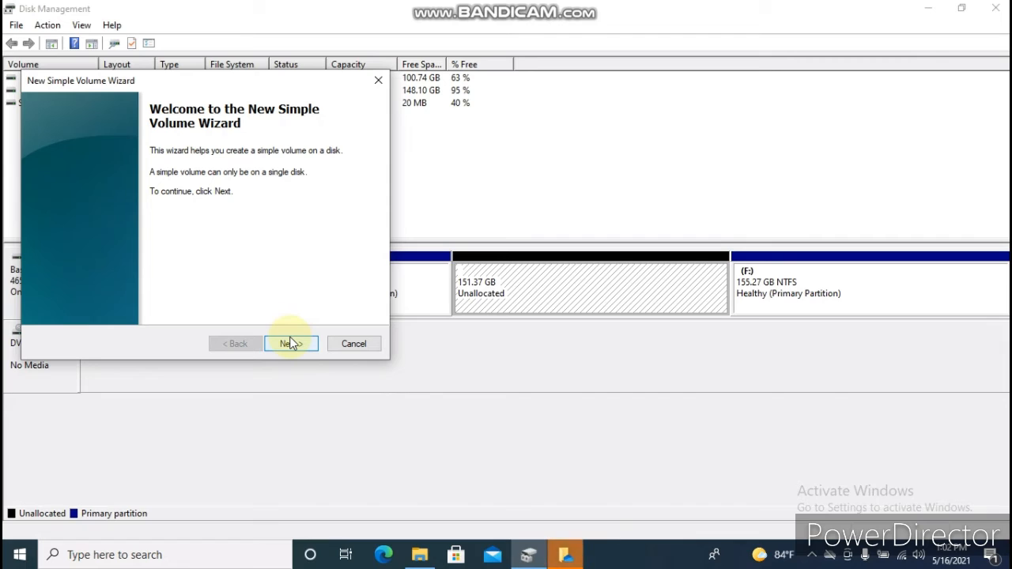
pyautogui.click(291, 343)
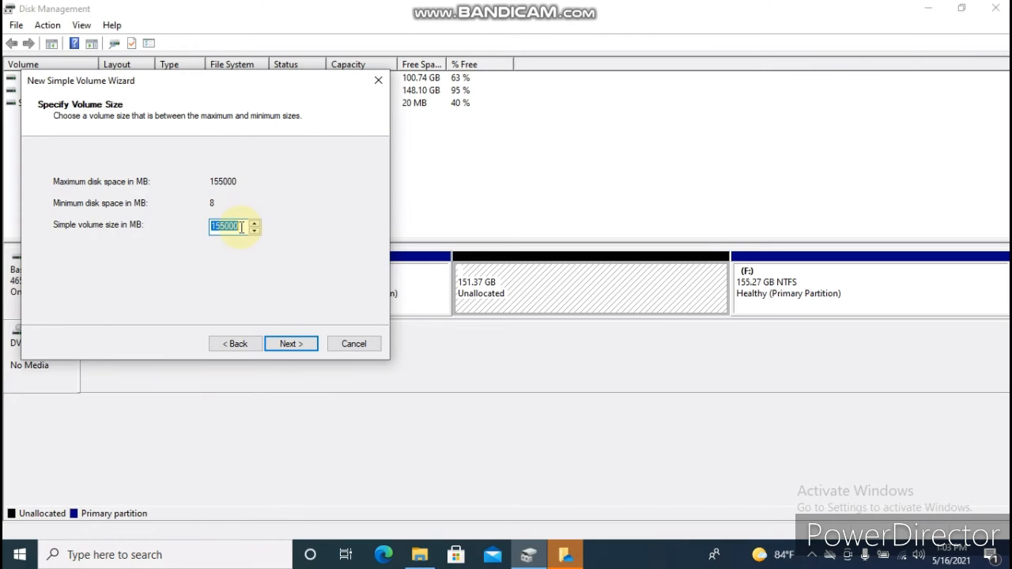
pyautogui.press('Return')
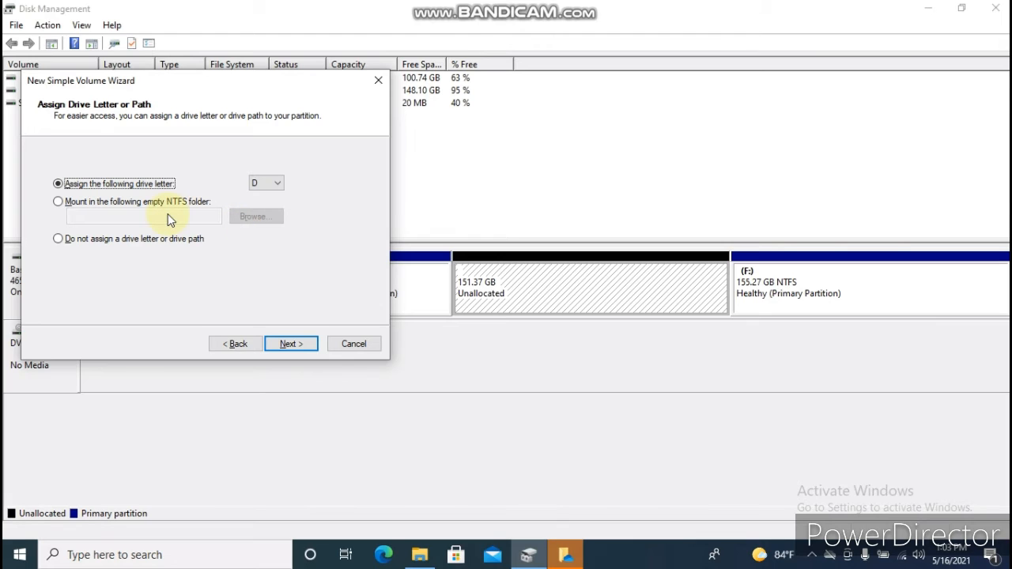
# Assign drive letter D to the new simple volume and continue to the format settings.
pyautogui.click(261, 183)
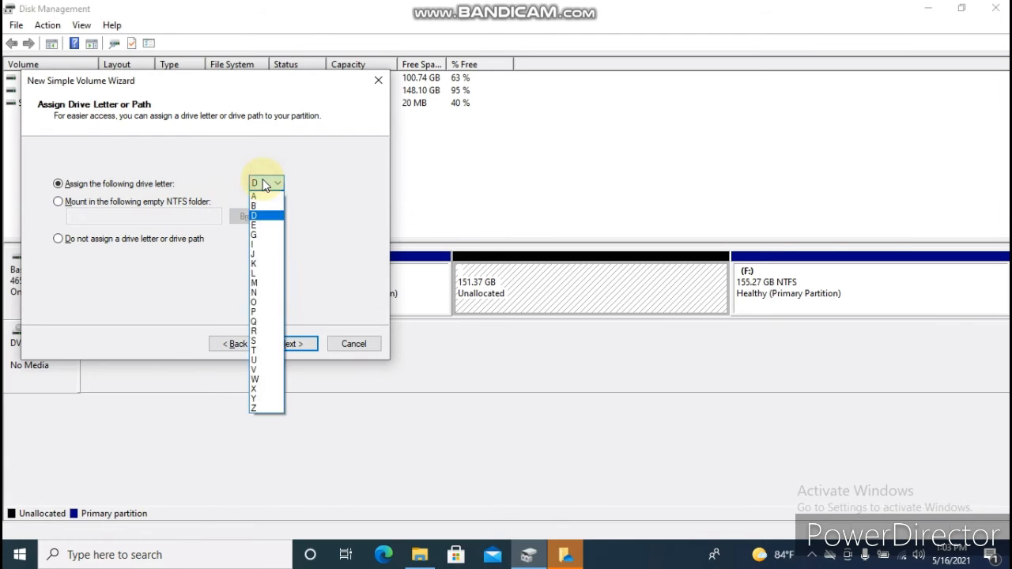
pyautogui.click(265, 184)
pyautogui.click(265, 184)
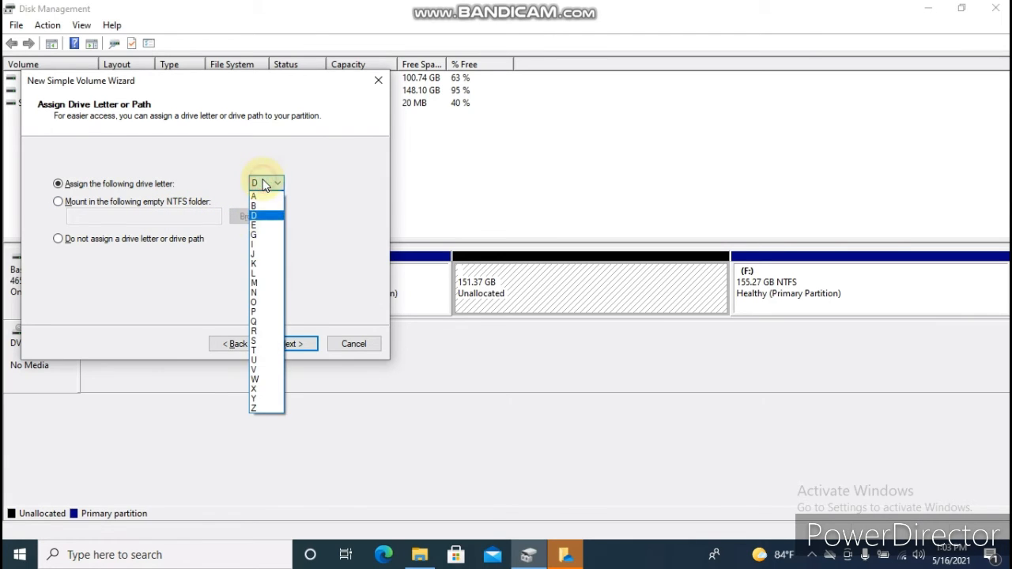
pyautogui.click(261, 219)
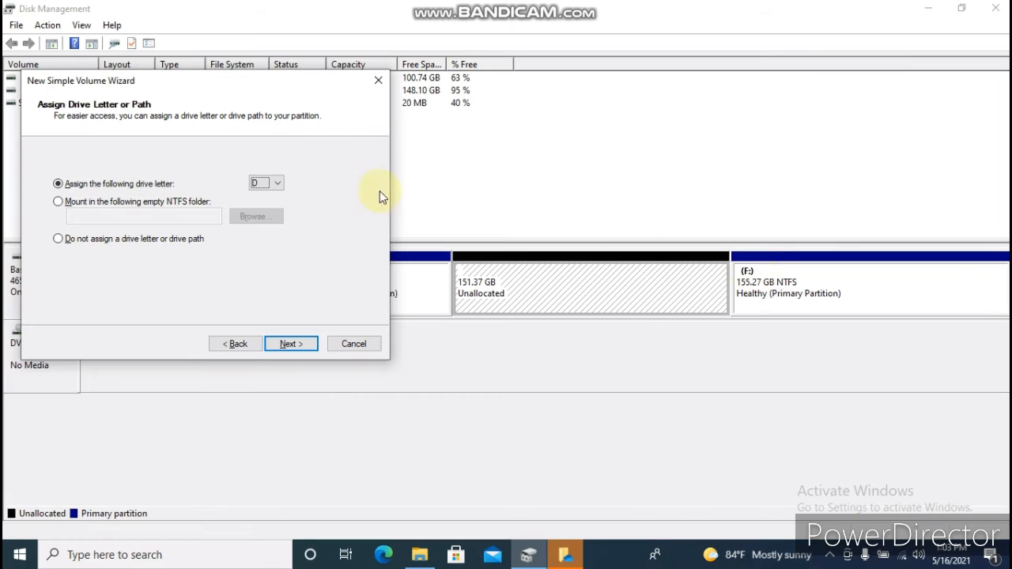
pyautogui.click(276, 184)
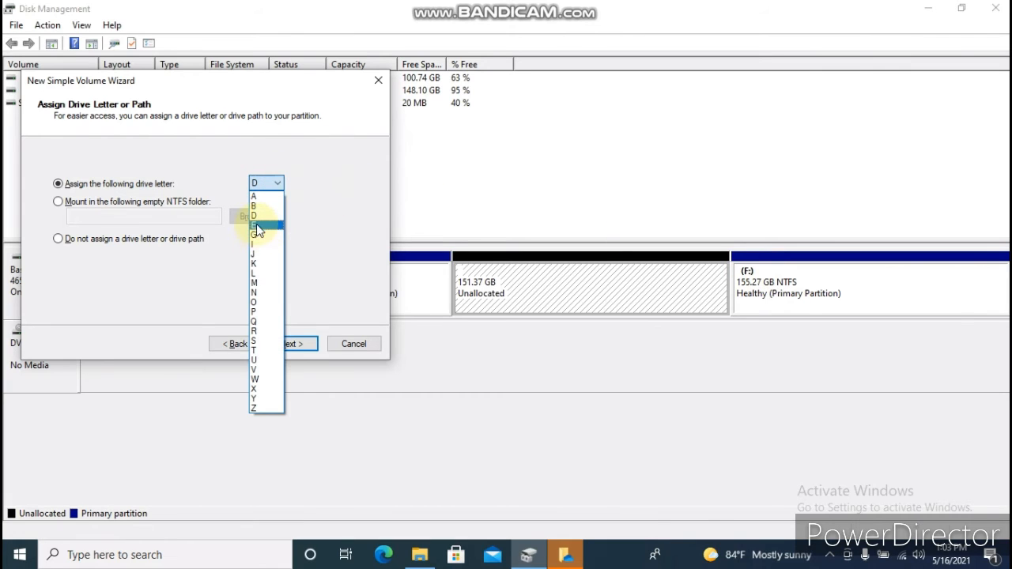
pyautogui.click(255, 215)
pyautogui.click(271, 185)
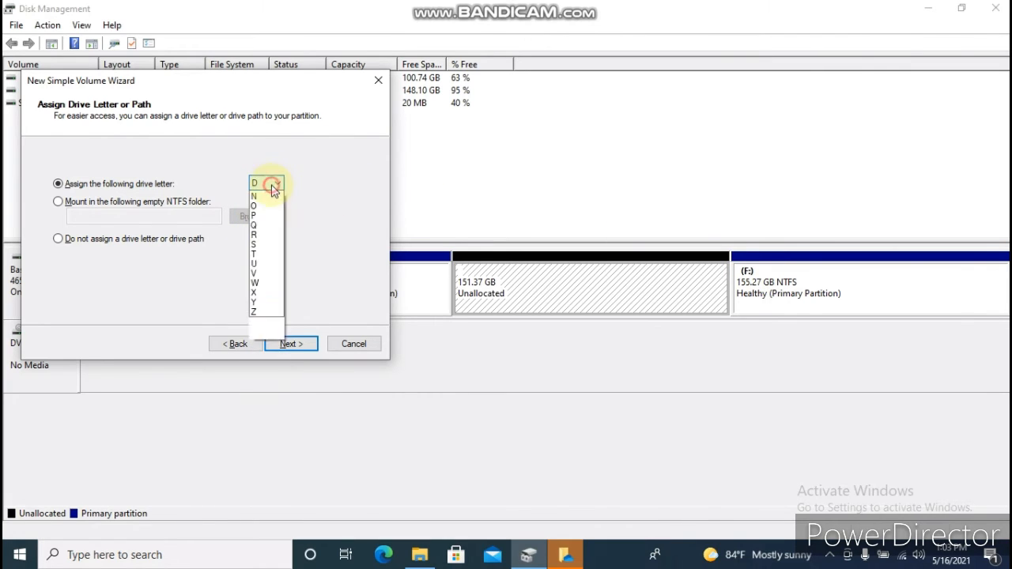
pyautogui.click(263, 218)
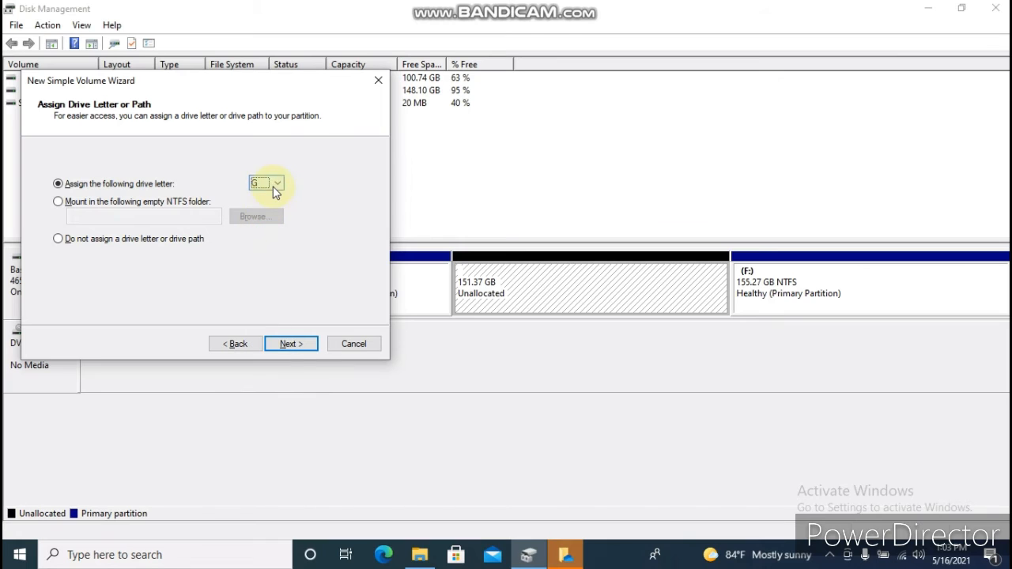
pyautogui.click(273, 188)
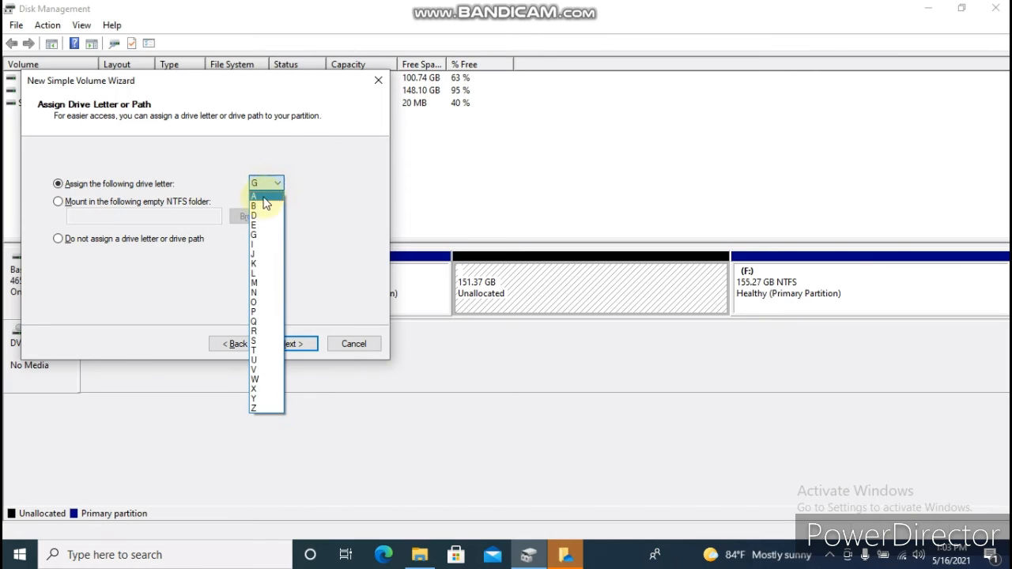
pyautogui.click(256, 215)
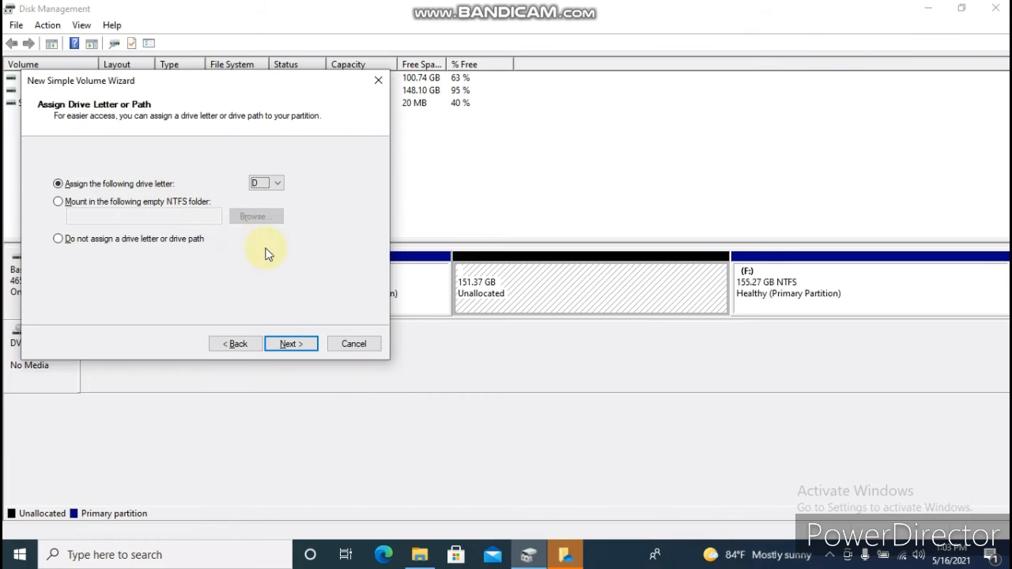
pyautogui.click(200, 242)
pyautogui.click(123, 185)
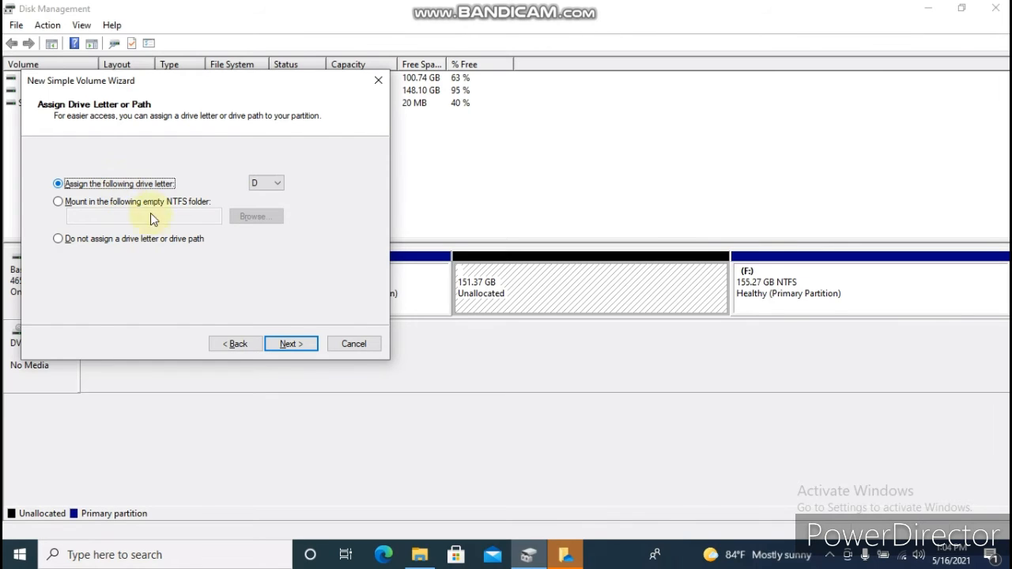
pyautogui.click(289, 344)
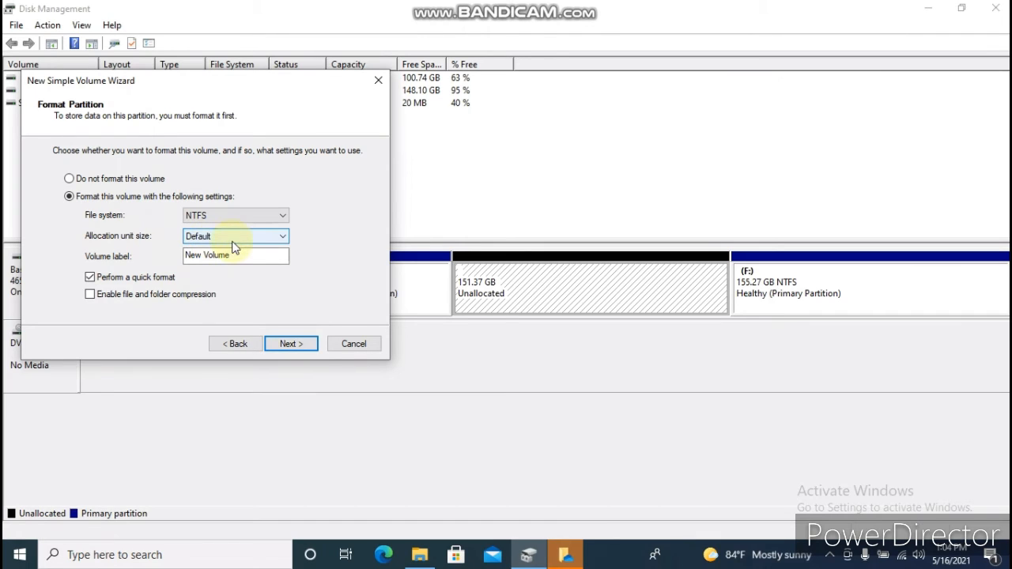
# Replace the proposed volume label with New Volume1.
pyautogui.click(244, 256)
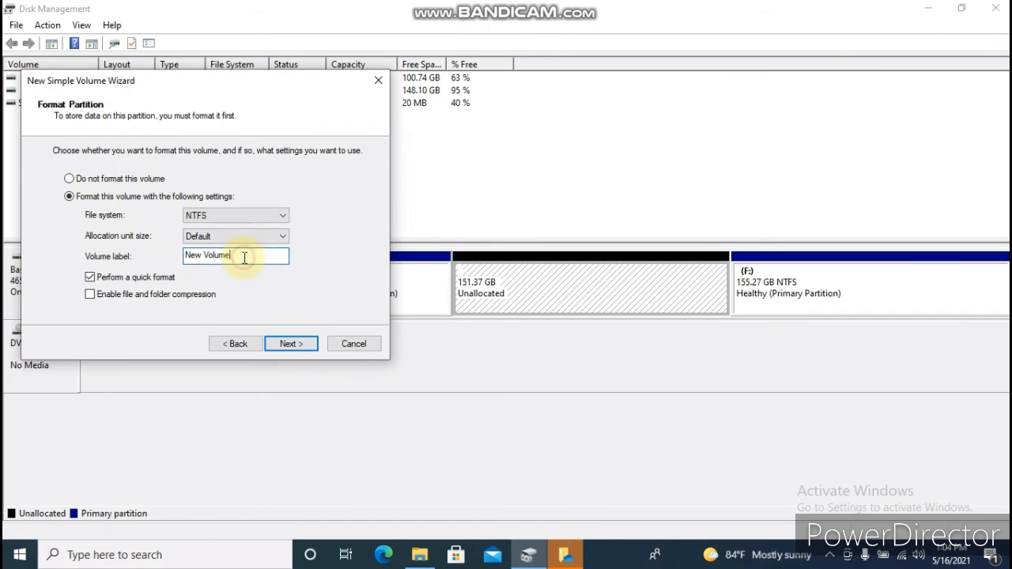
pyautogui.press('BackSpace')
pyautogui.press('BackSpace')
pyautogui.press('BackSpace')
pyautogui.press('BackSpace')
pyautogui.press('BackSpace')
pyautogui.press('BackSpace')
pyautogui.press('BackSpace')
pyautogui.press('BackSpace')
pyautogui.press('BackSpace')
pyautogui.press('BackSpace')
pyautogui.write('New ')
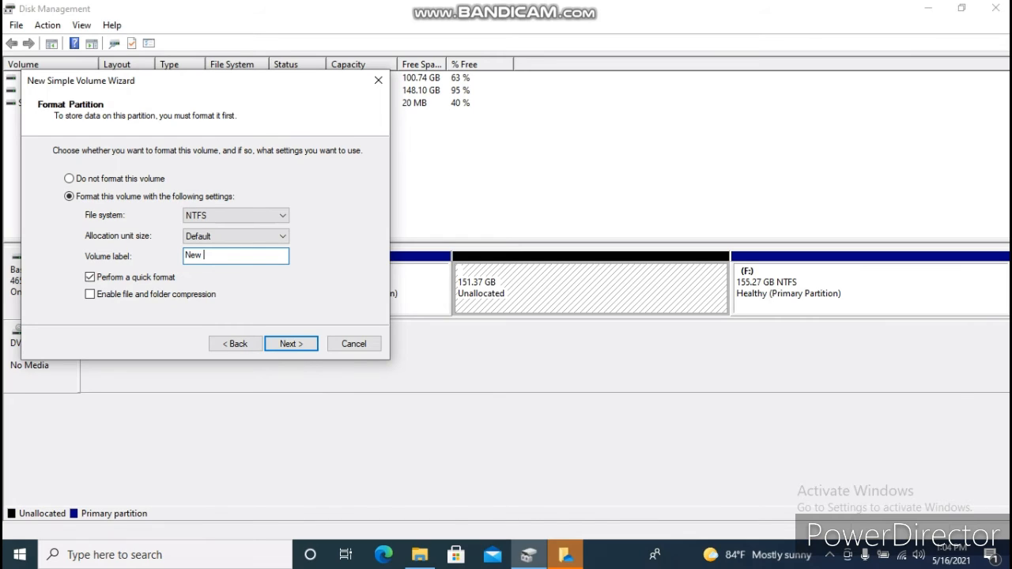
pyautogui.write('Volume1')
# Set the volume label to Technics Channel, keep the NTFS quick-format settings and finish creating the volume.
pyautogui.press('BackSpace')
pyautogui.press('BackSpace')
pyautogui.press('BackSpace')
pyautogui.press('BackSpace')
pyautogui.press('BackSpace')
pyautogui.press('BackSpace')
pyautogui.press('BackSpace')
pyautogui.press('BackSpace')
pyautogui.press('BackSpace')
pyautogui.press('BackSpace')
pyautogui.press('BackSpace')
pyautogui.write('Technics Channel')
pyautogui.press('Return')
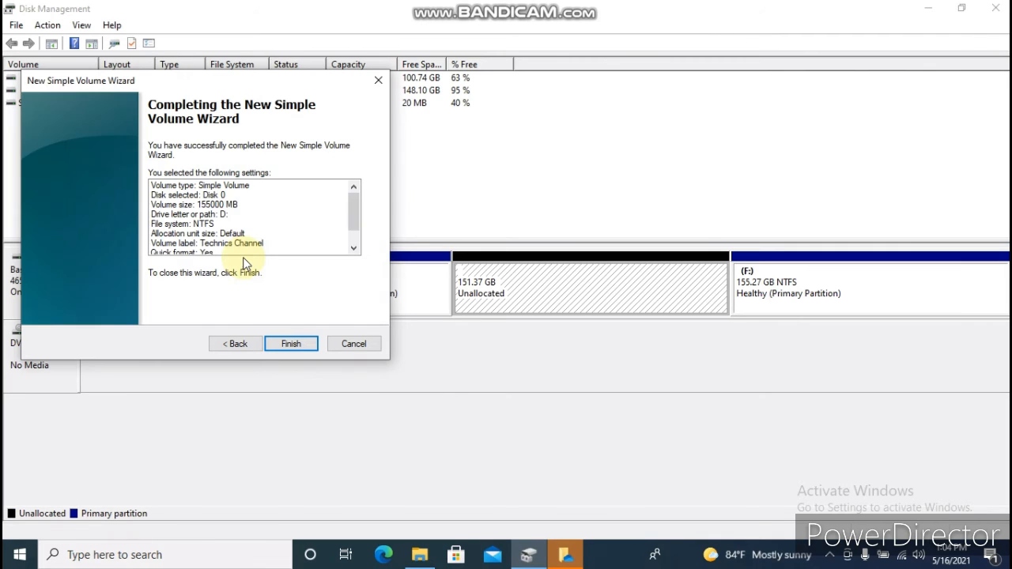
pyautogui.press('Return')
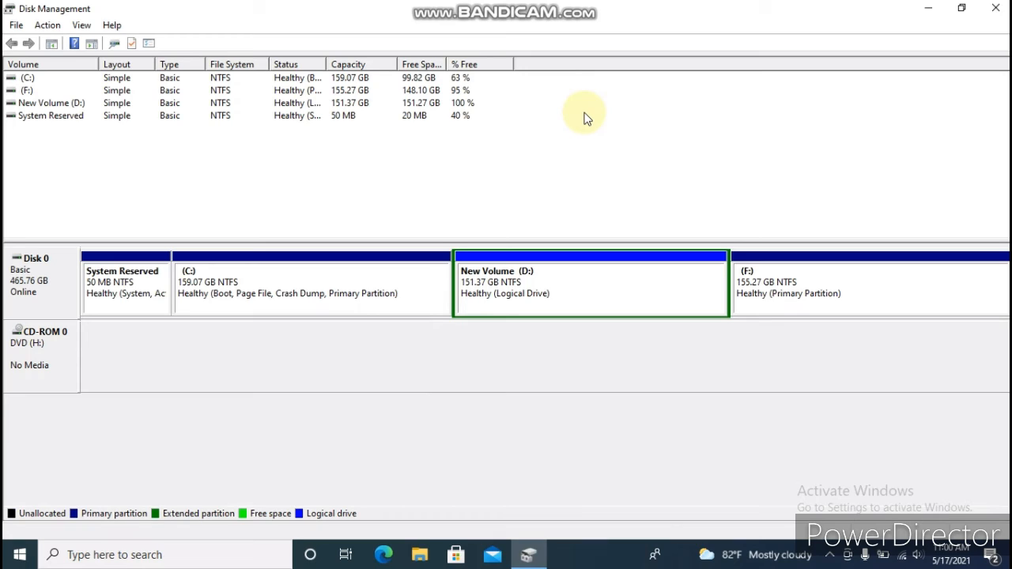
# Format the New Volume (D:) partition with the label New Volume, NTFS, default allocation unit size and quick format.
pyautogui.click(614, 281)
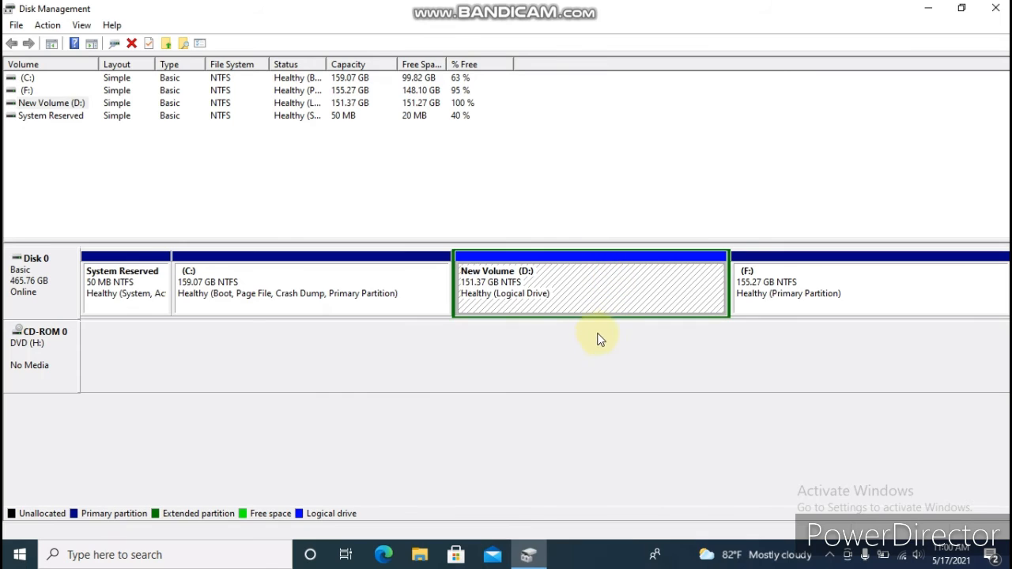
pyautogui.rightClick(552, 315)
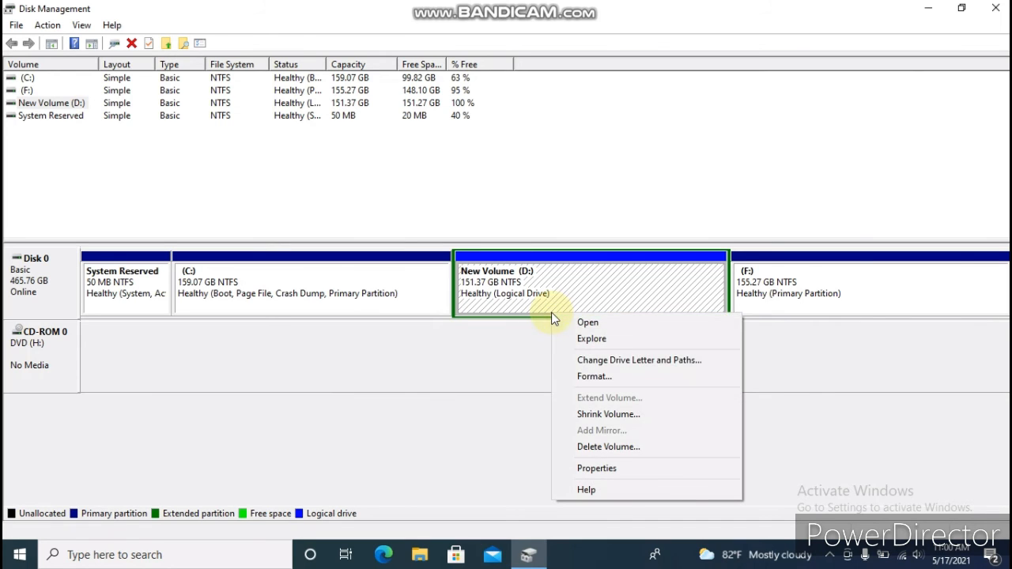
pyautogui.rightClick(488, 288)
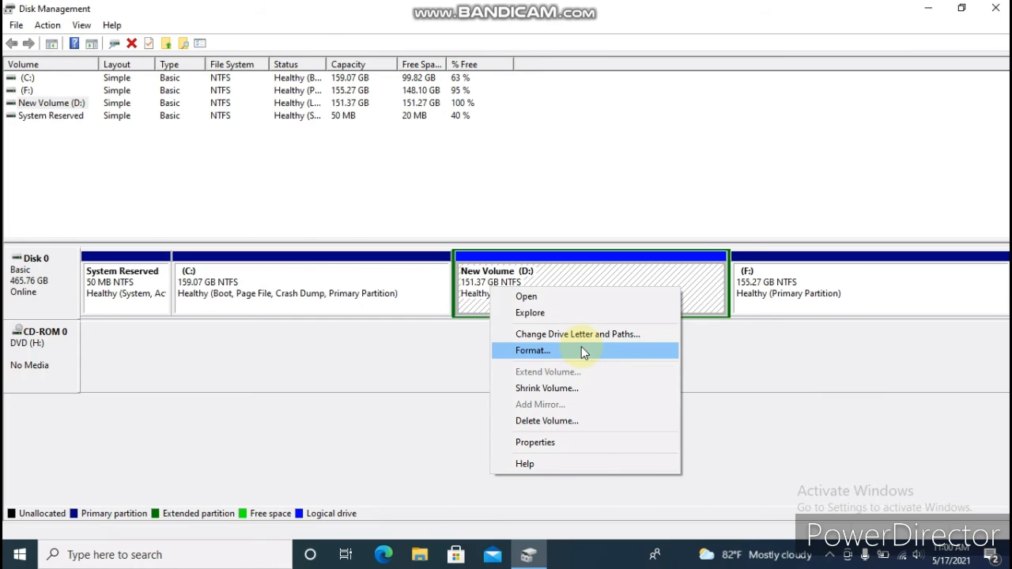
pyautogui.click(583, 351)
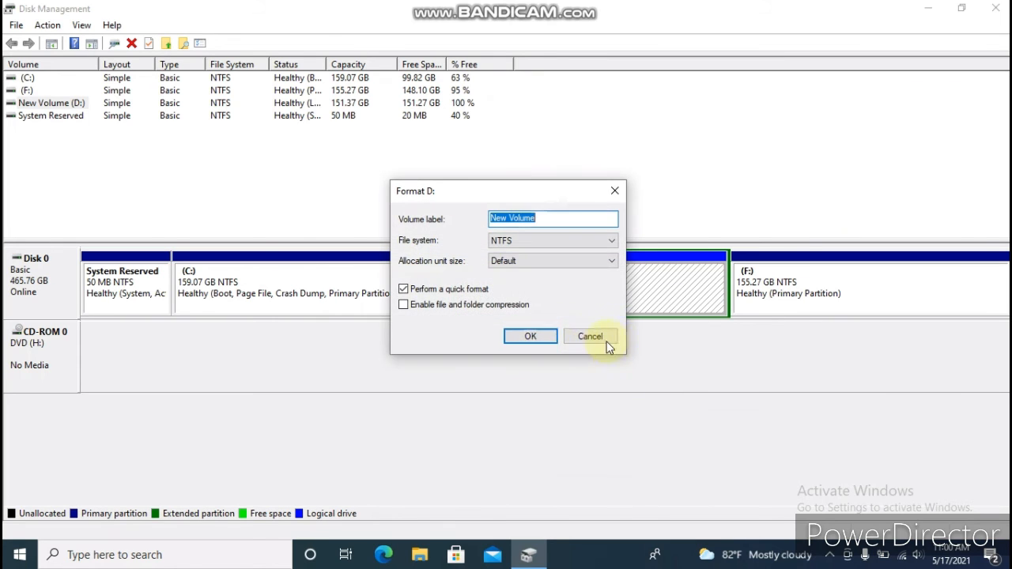
pyautogui.click(545, 337)
pyautogui.click(554, 334)
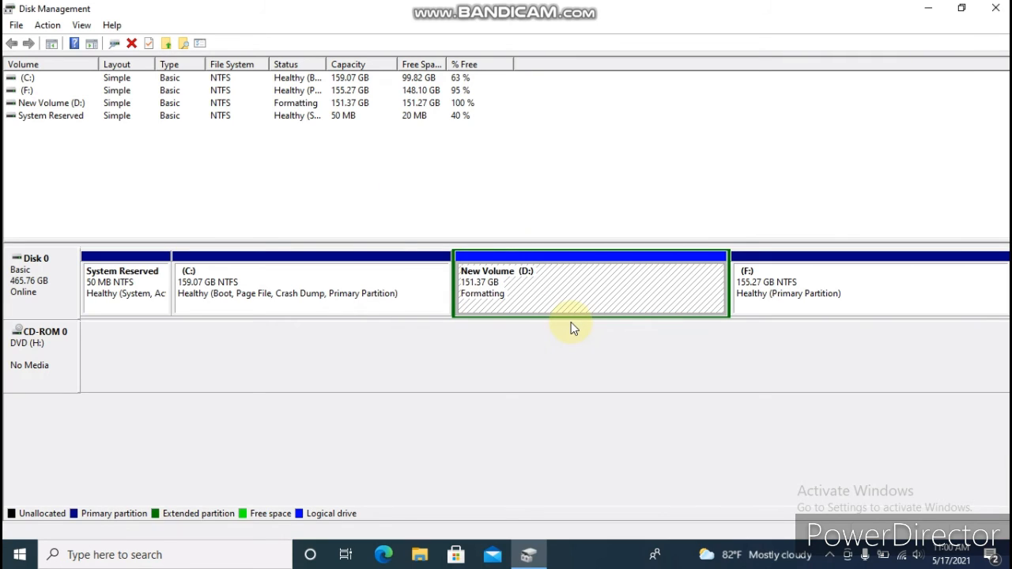
# Delete the New Volume (D:) on Disk 0 and accept erasing its data.
pyautogui.rightClick(576, 301)
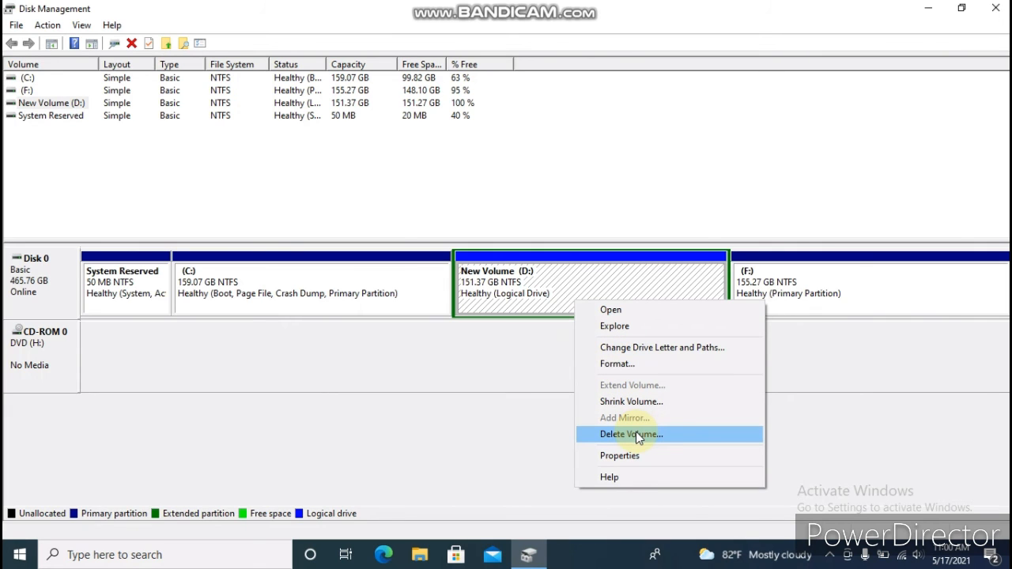
pyautogui.rightClick(524, 280)
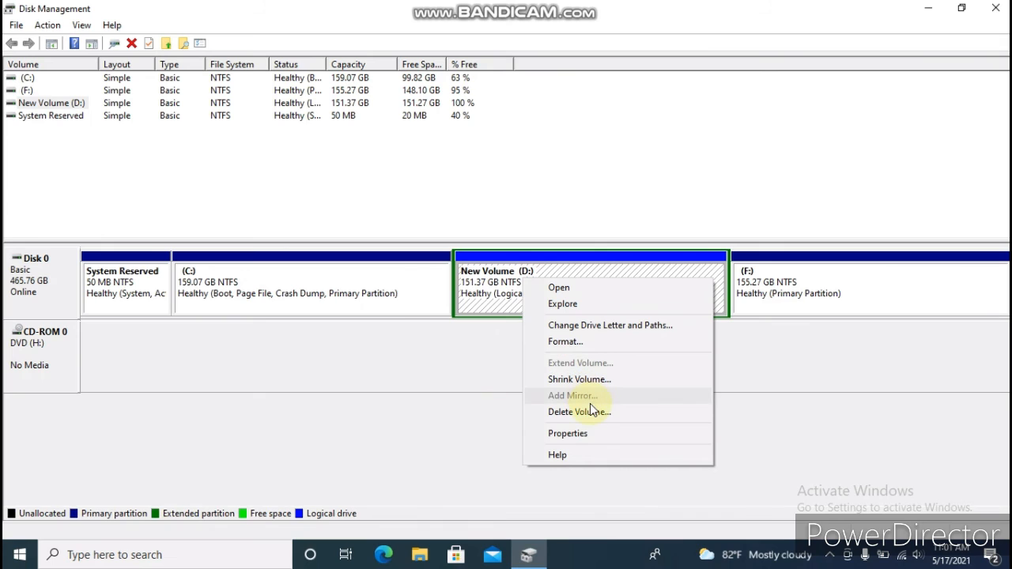
pyautogui.click(591, 413)
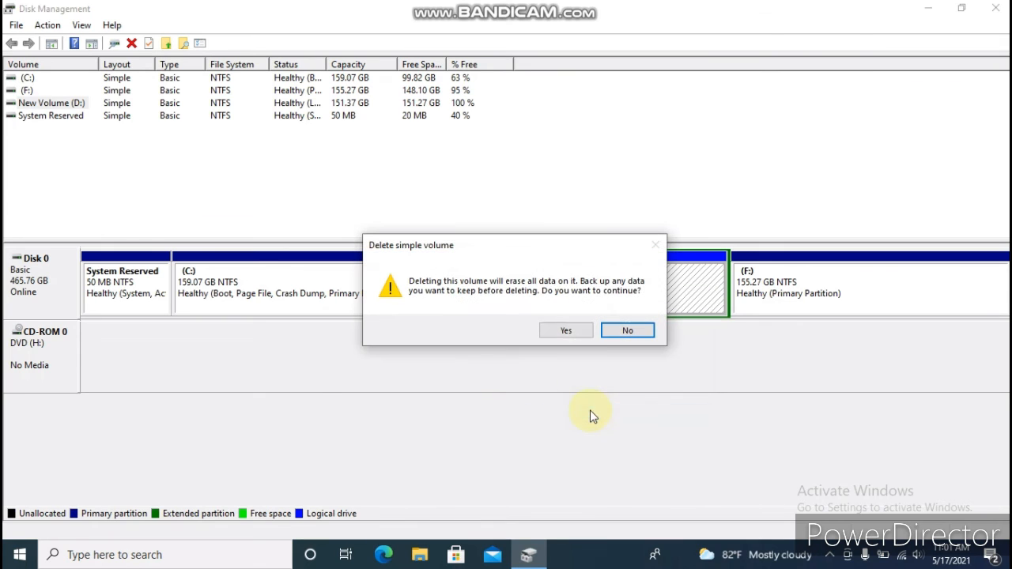
pyautogui.click(566, 330)
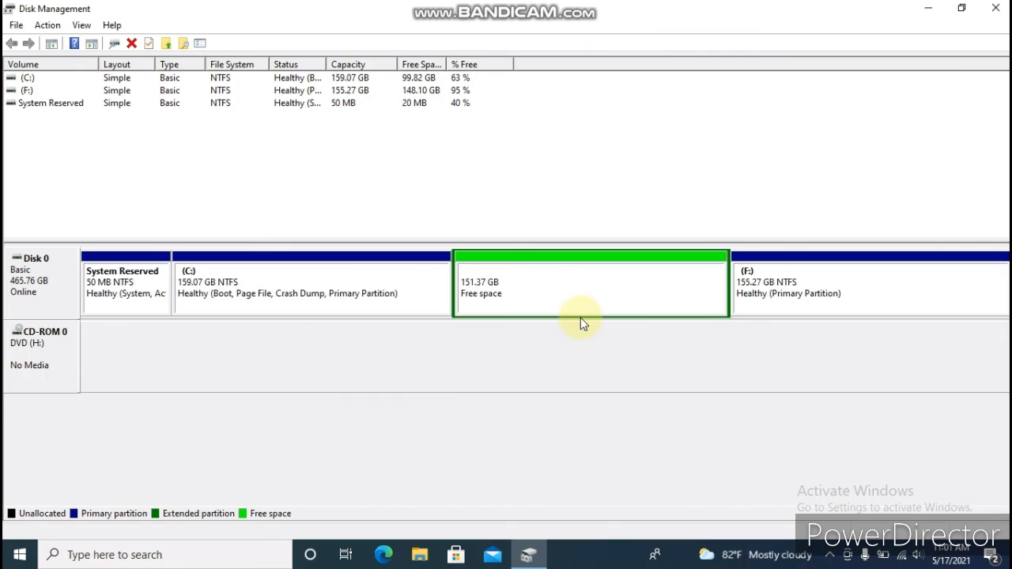
# Delete the extended partition holding the free space between C: and F: on Disk 0.
pyautogui.click(542, 306)
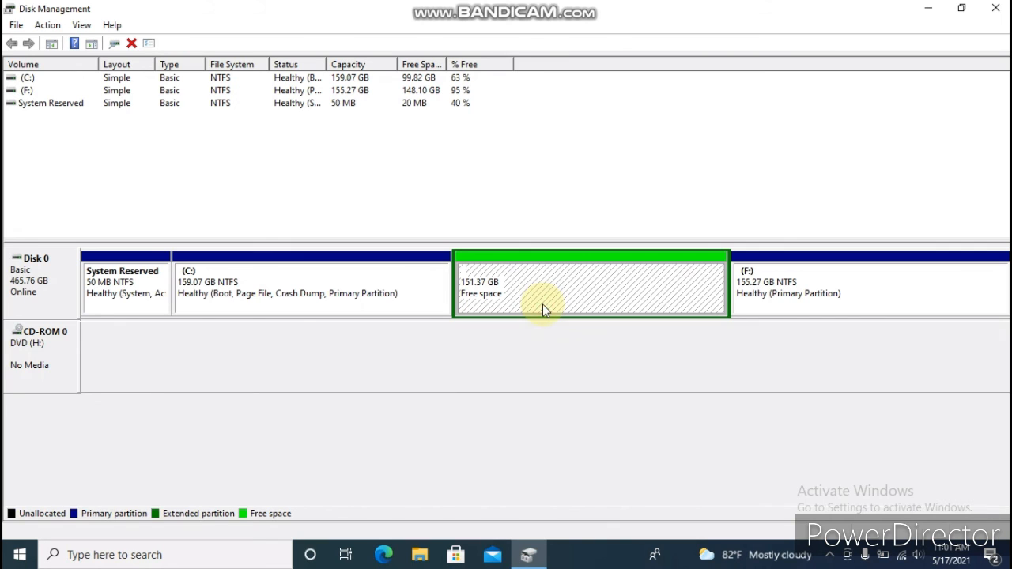
pyautogui.click(543, 344)
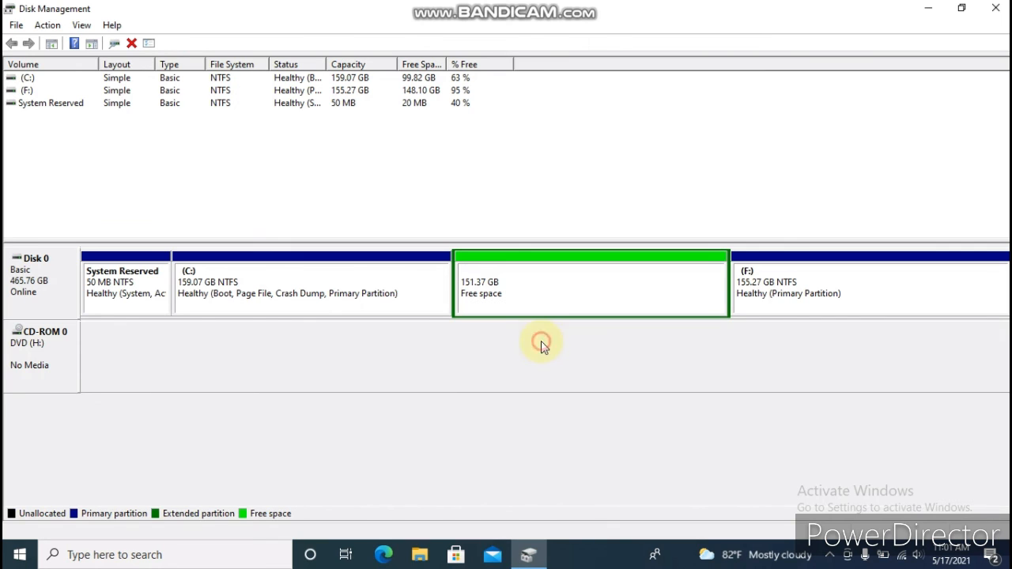
pyautogui.rightClick(533, 288)
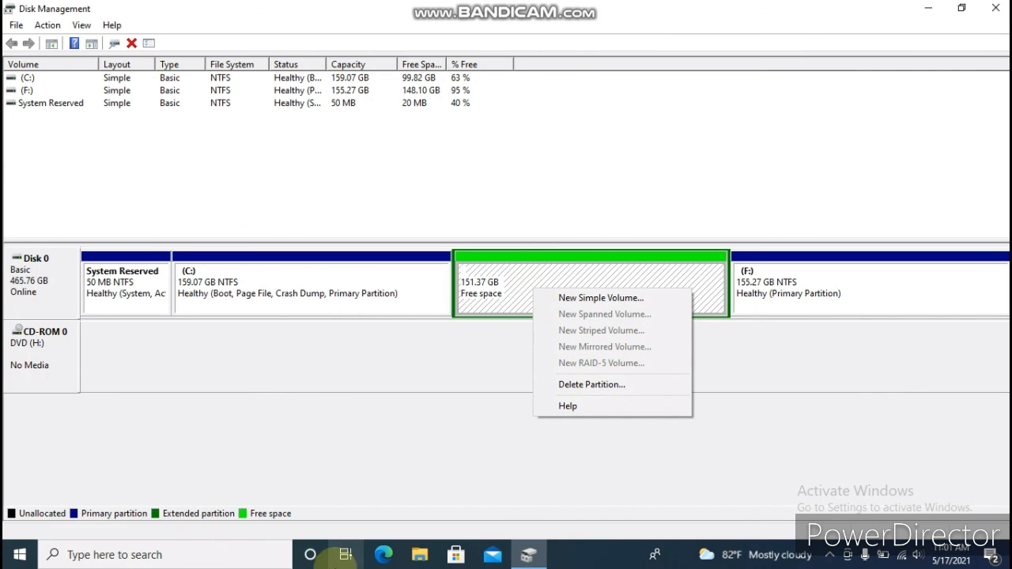
pyautogui.click(420, 563)
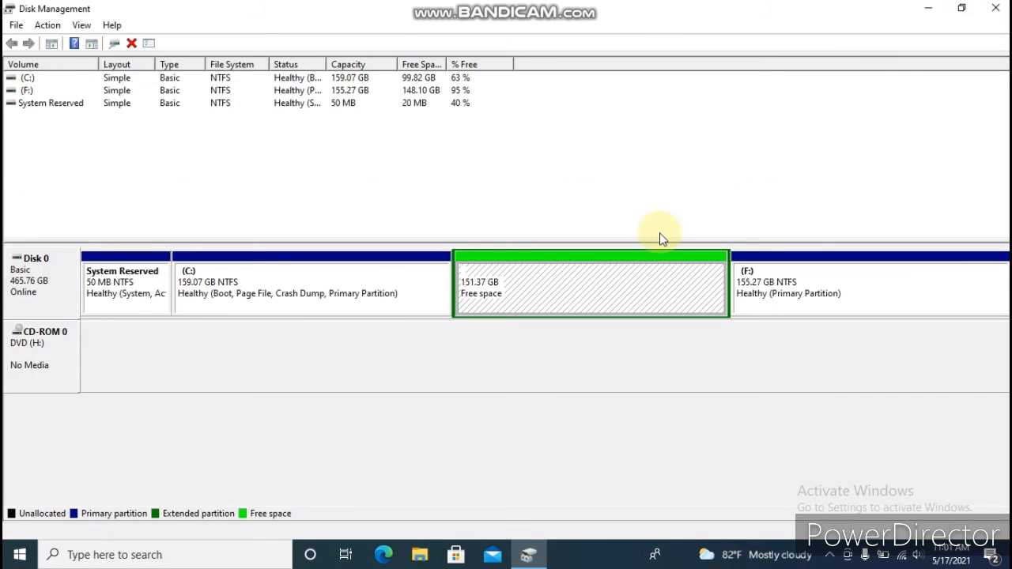
pyautogui.rightClick(619, 280)
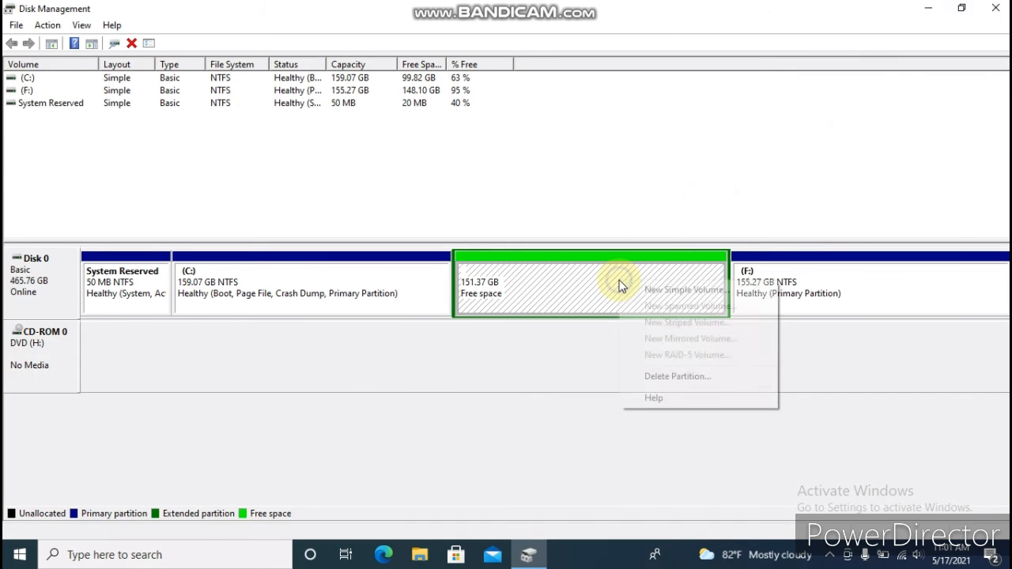
pyautogui.rightClick(543, 304)
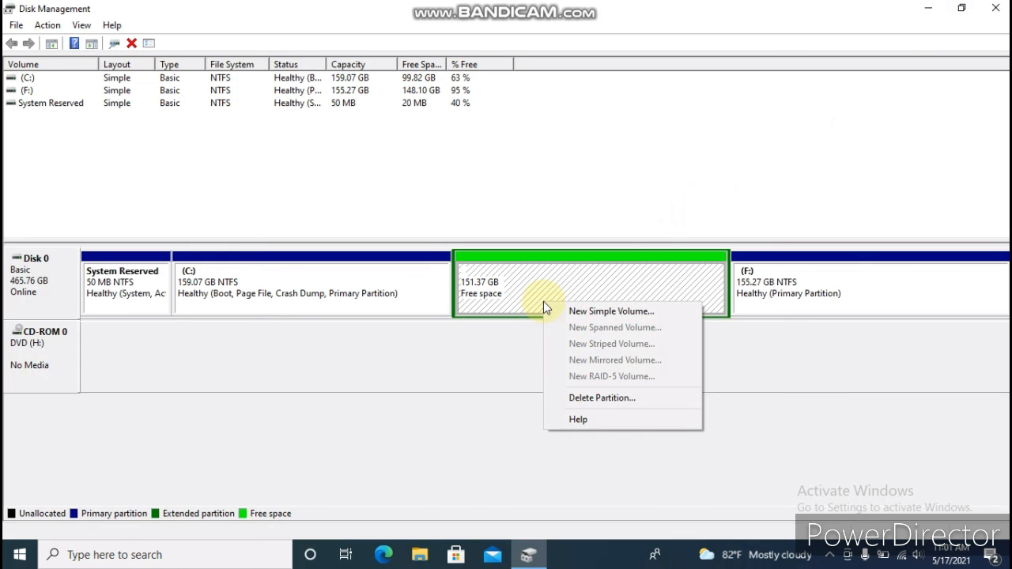
pyautogui.click(593, 397)
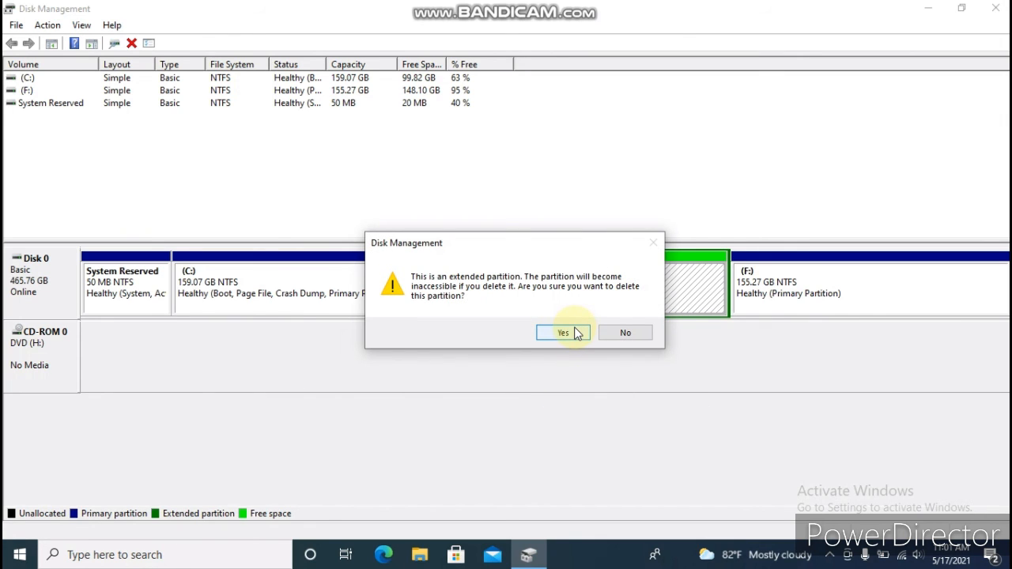
pyautogui.click(577, 333)
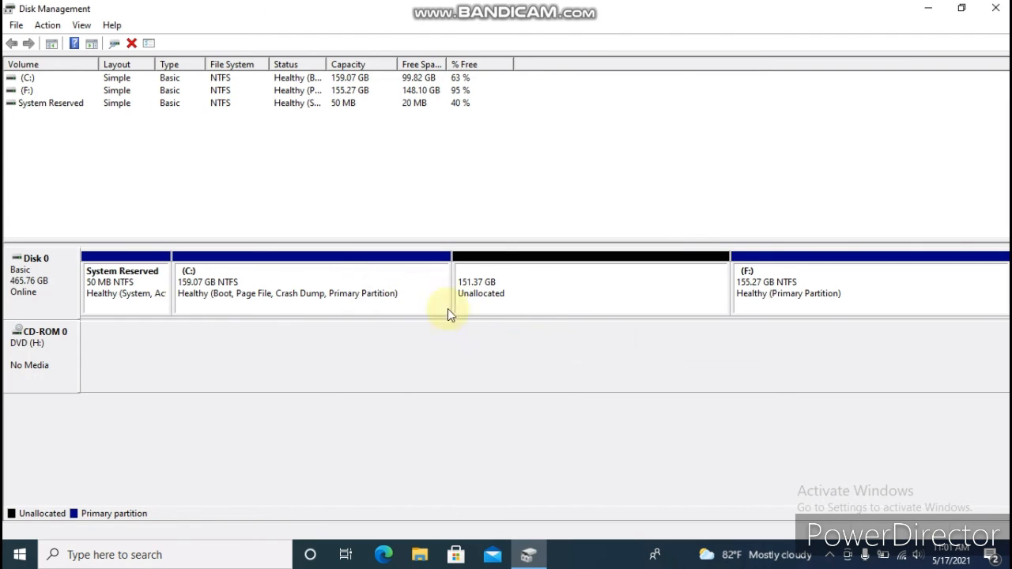
pyautogui.click(756, 299)
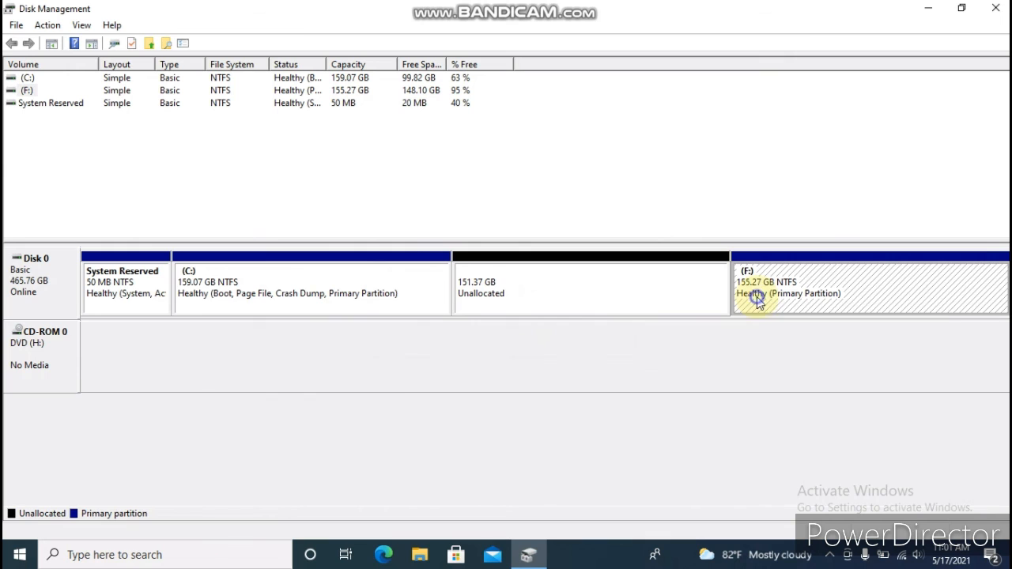
pyautogui.rightClick(757, 299)
pyautogui.click(708, 362)
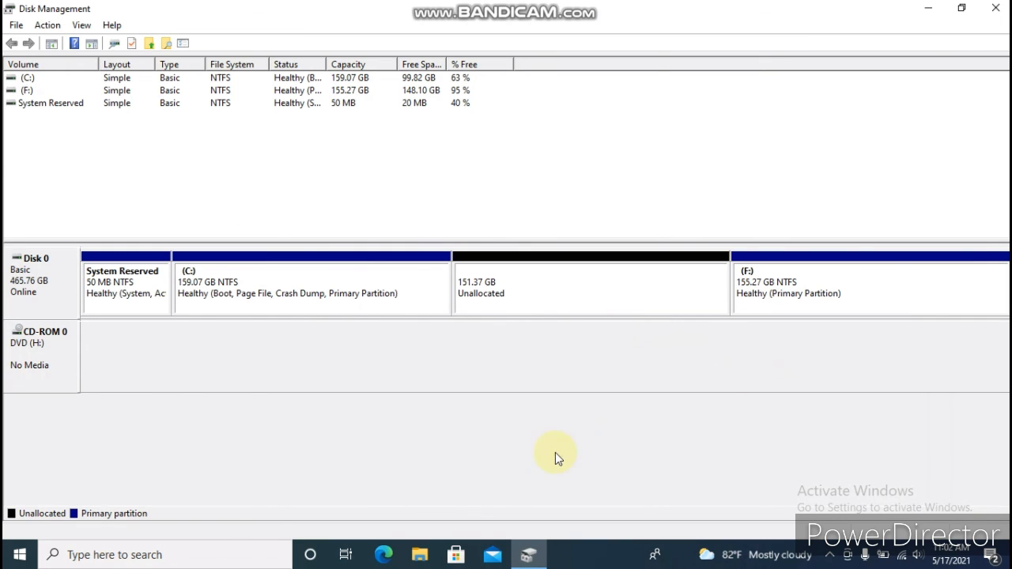
pyautogui.click(406, 559)
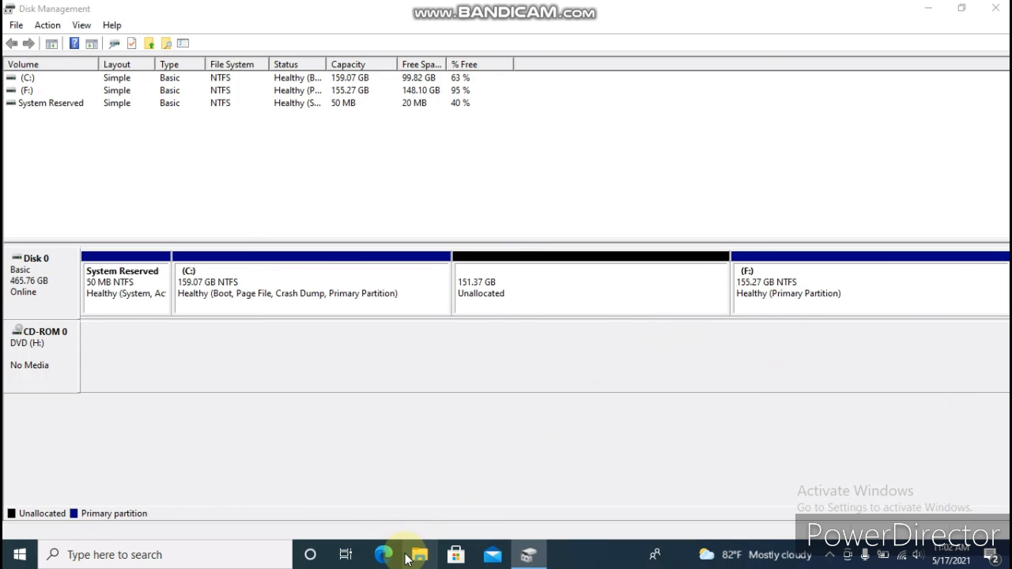
pyautogui.click(280, 310)
pyautogui.rightClick(278, 312)
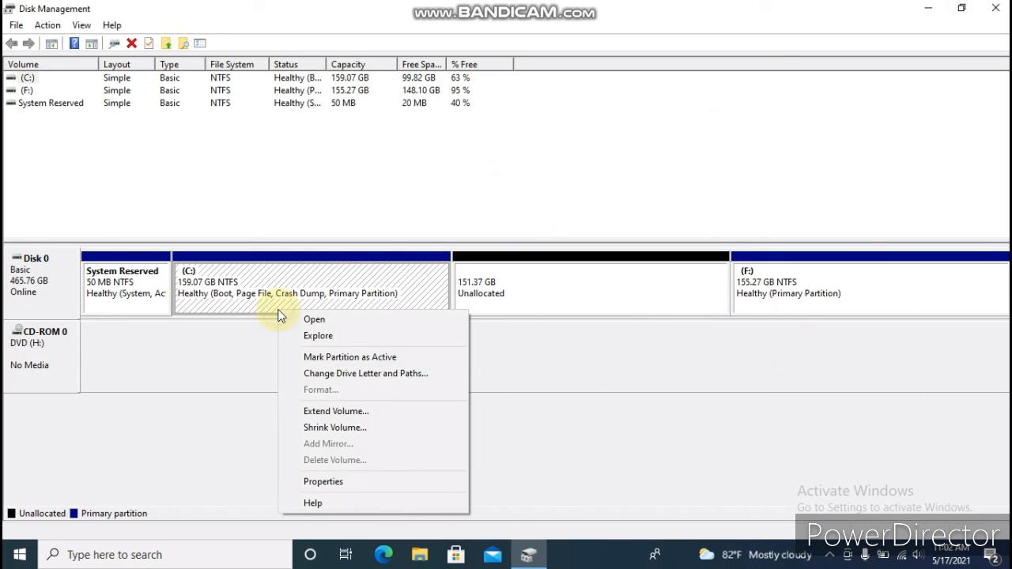
pyautogui.click(616, 380)
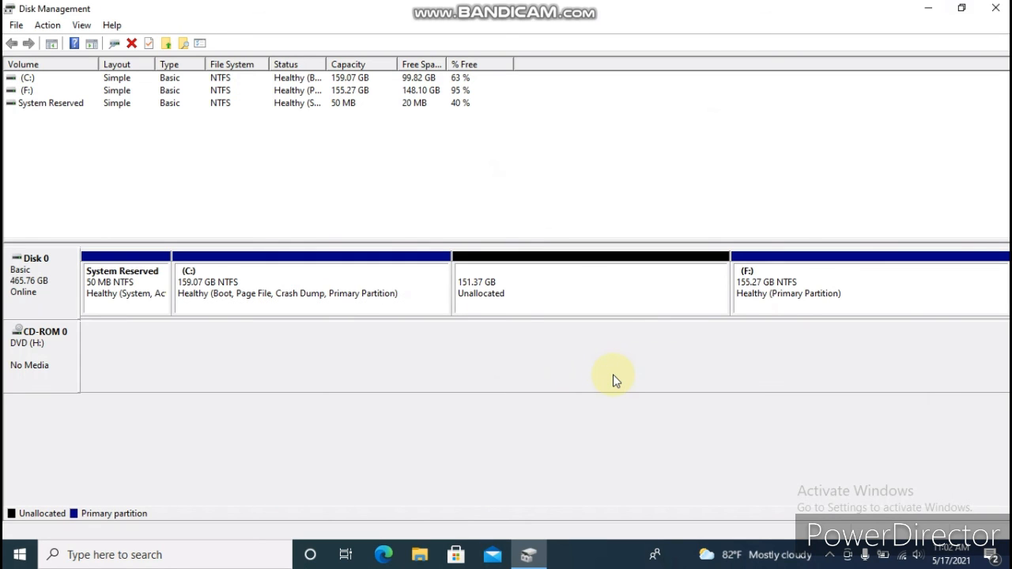
pyautogui.click(390, 300)
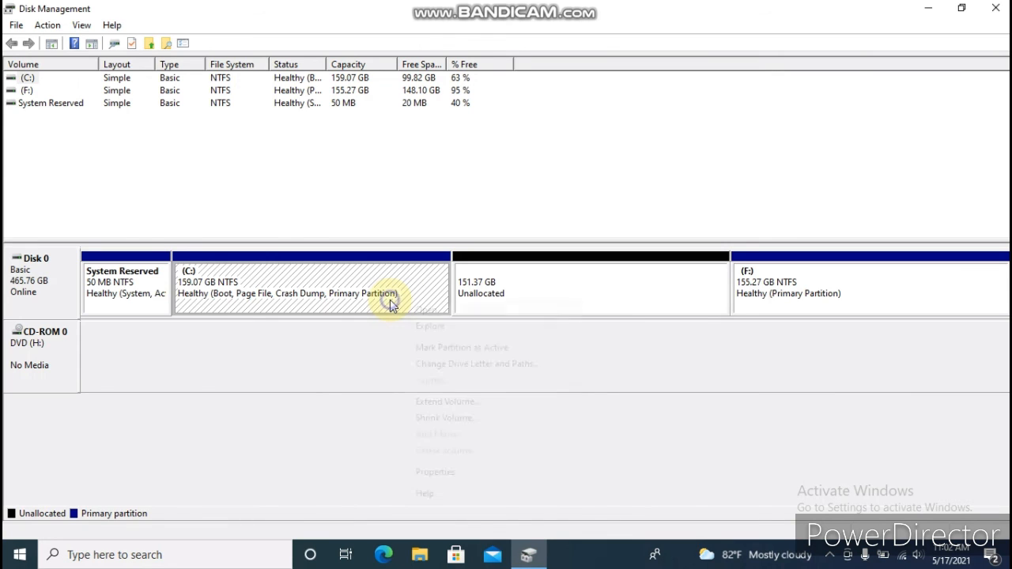
pyautogui.rightClick(390, 299)
pyautogui.click(362, 298)
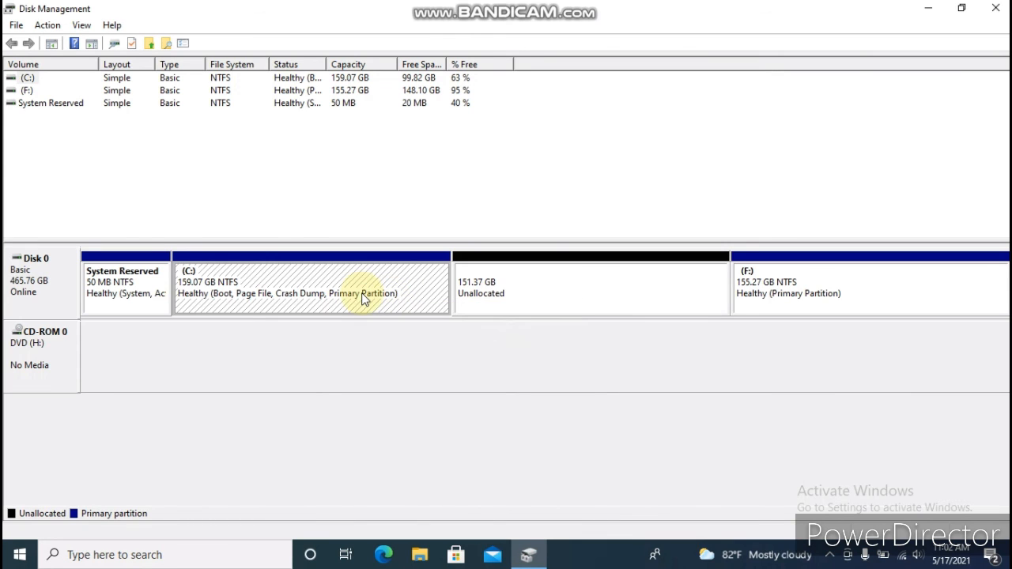
pyautogui.click(380, 327)
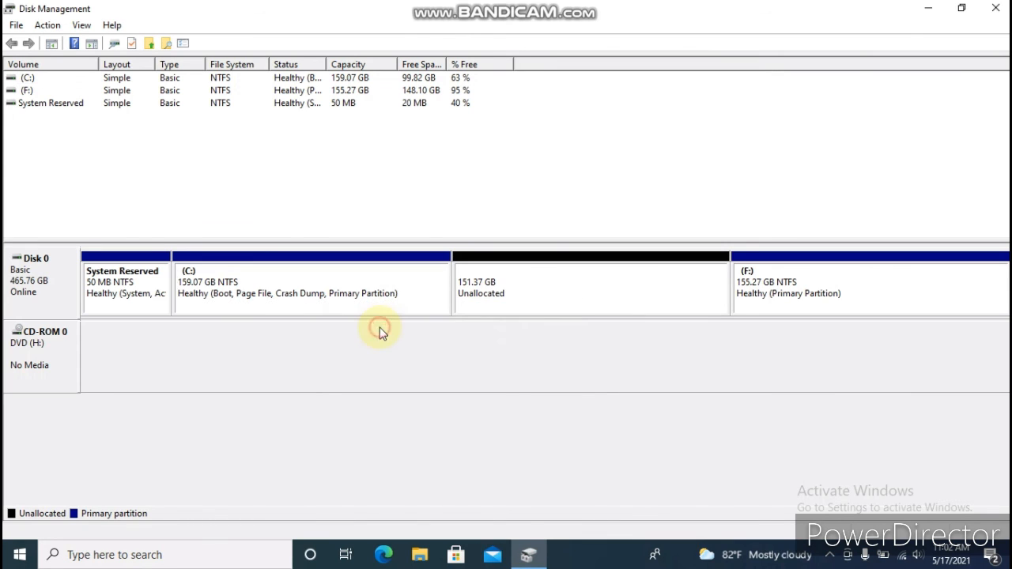
# Extend the C: volume with the adjacent unallocated space on Disk 0, using the full 155000 MB.
pyautogui.rightClick(350, 289)
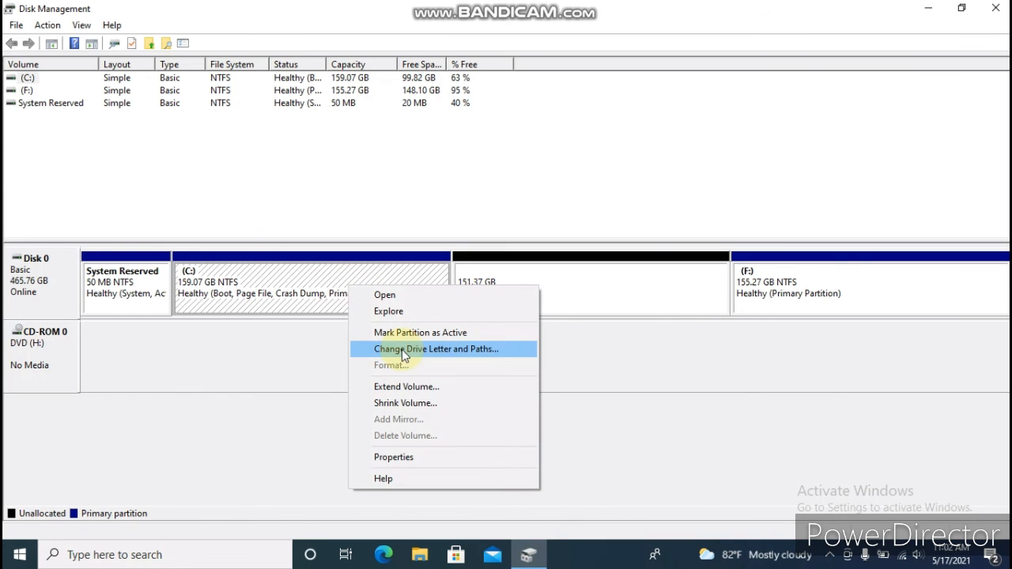
pyautogui.click(430, 389)
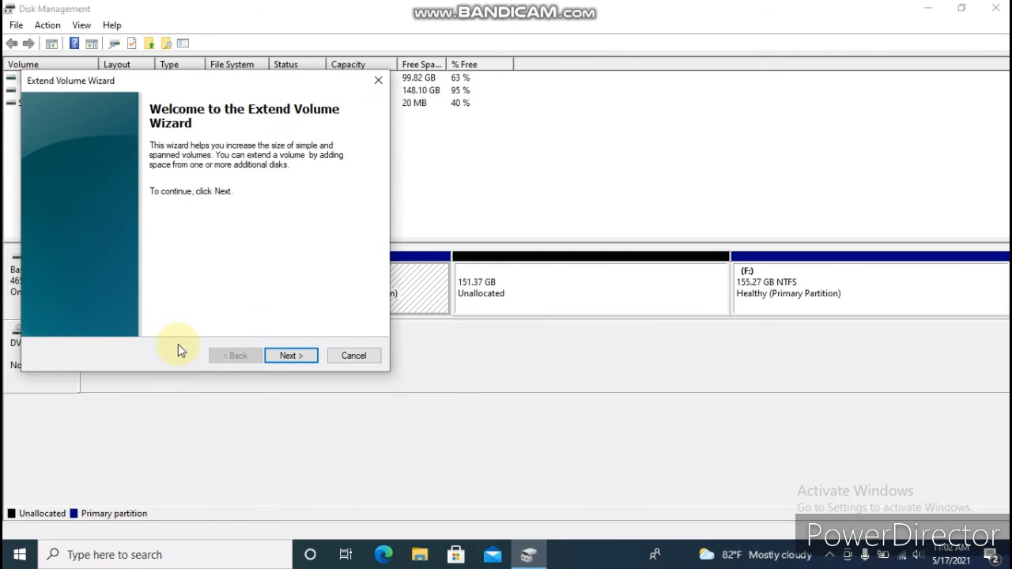
pyautogui.click(307, 356)
pyautogui.click(302, 355)
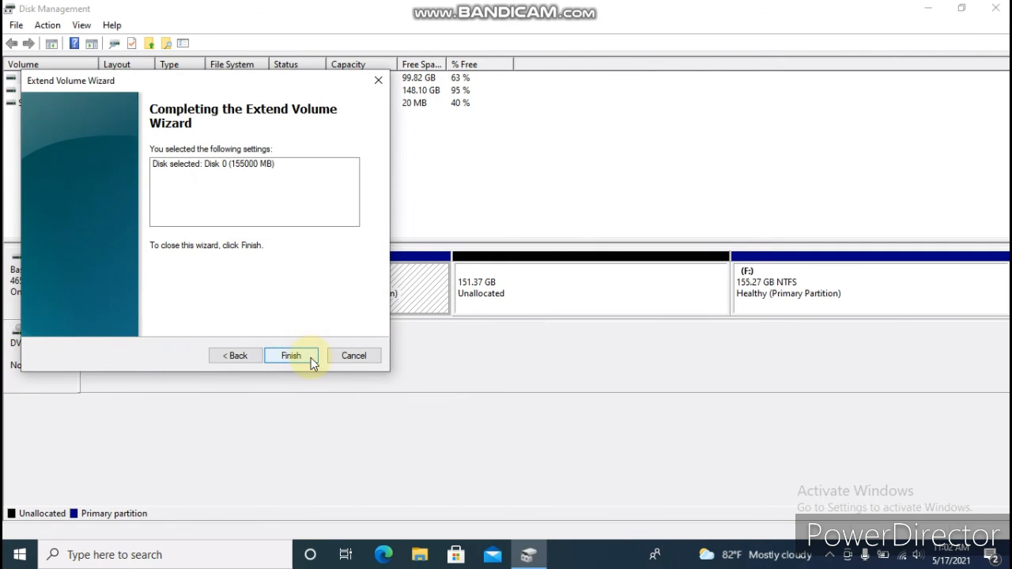
pyautogui.click(309, 356)
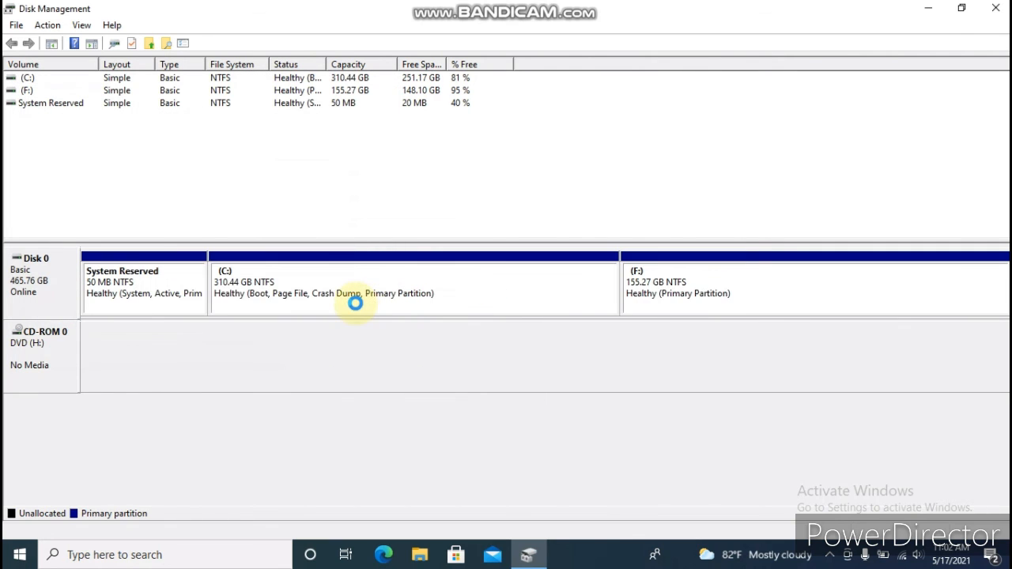
pyautogui.click(350, 305)
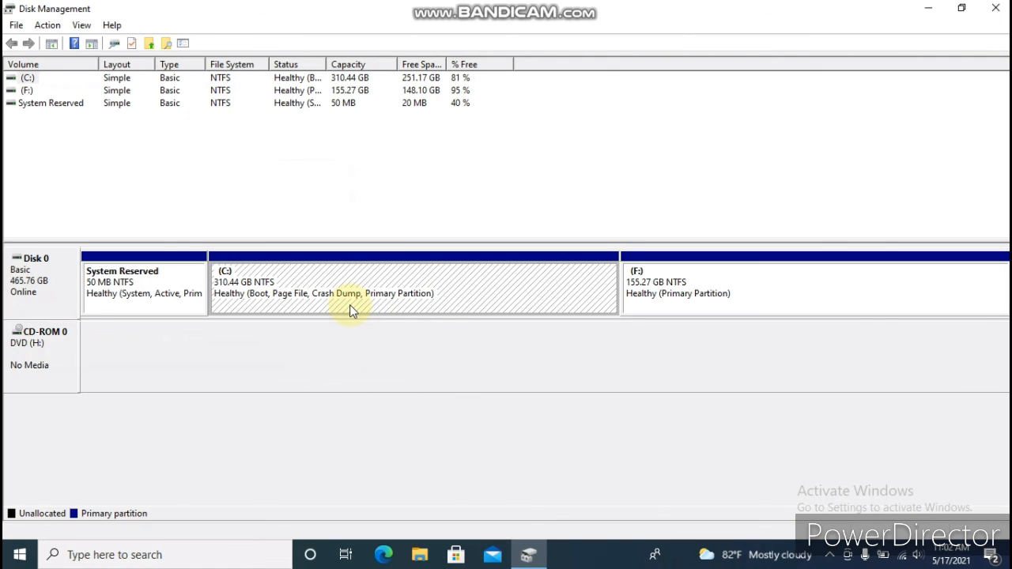